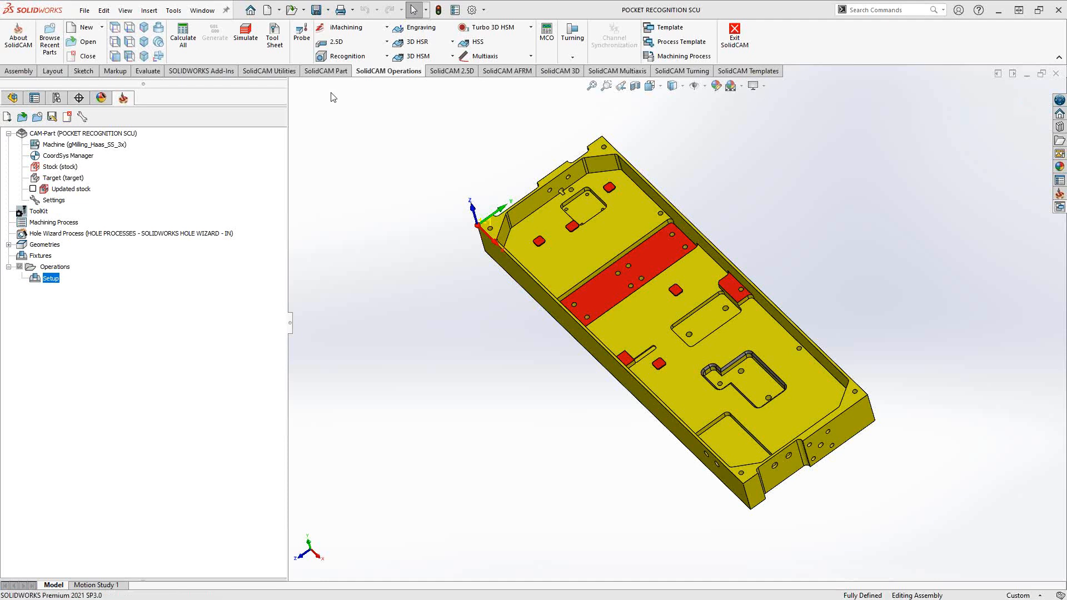
# Step: Add a Pocket Recognition milling operation under Setup
pyautogui.click(357, 58)
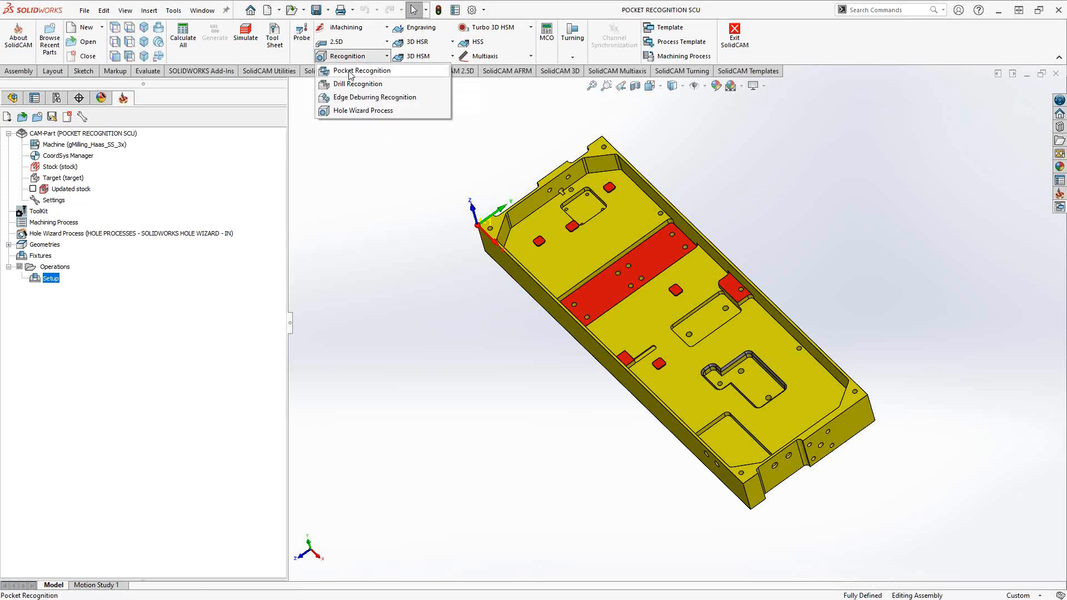
pyautogui.click(351, 75)
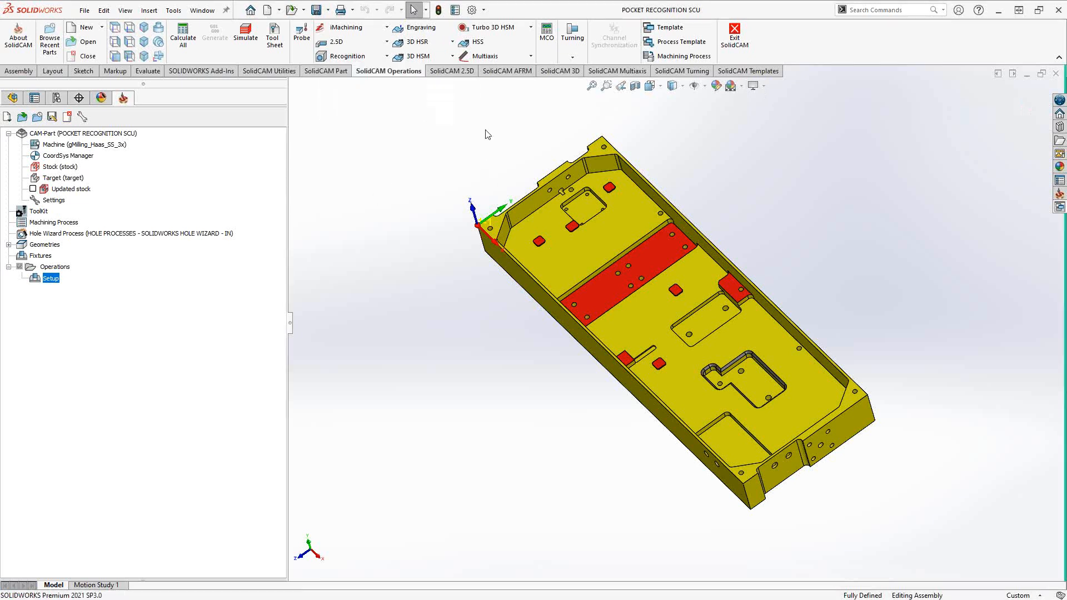
pyautogui.click(504, 72)
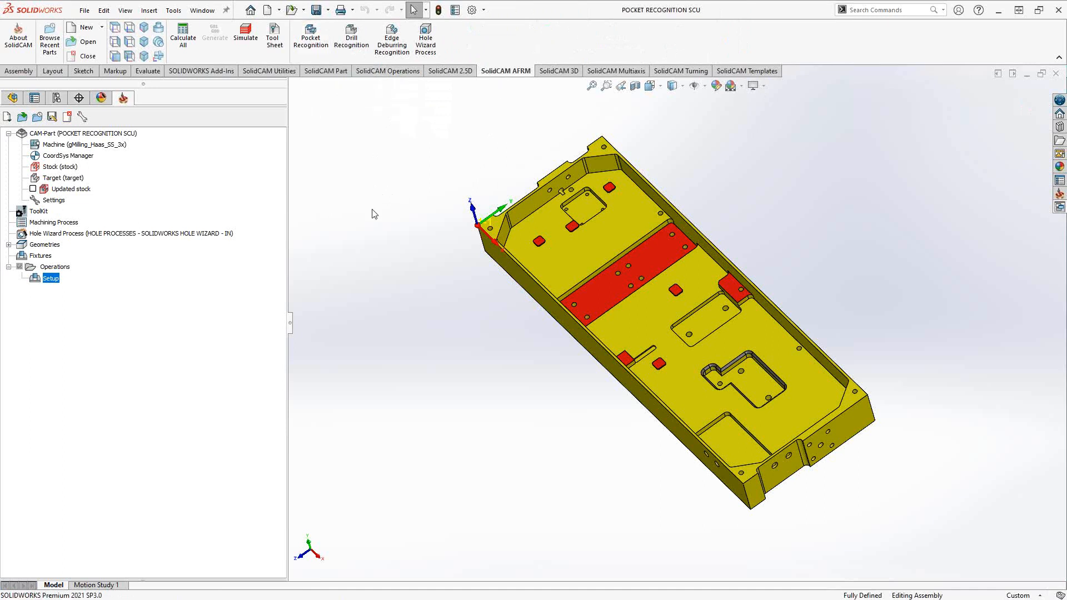
pyautogui.rightClick(49, 280)
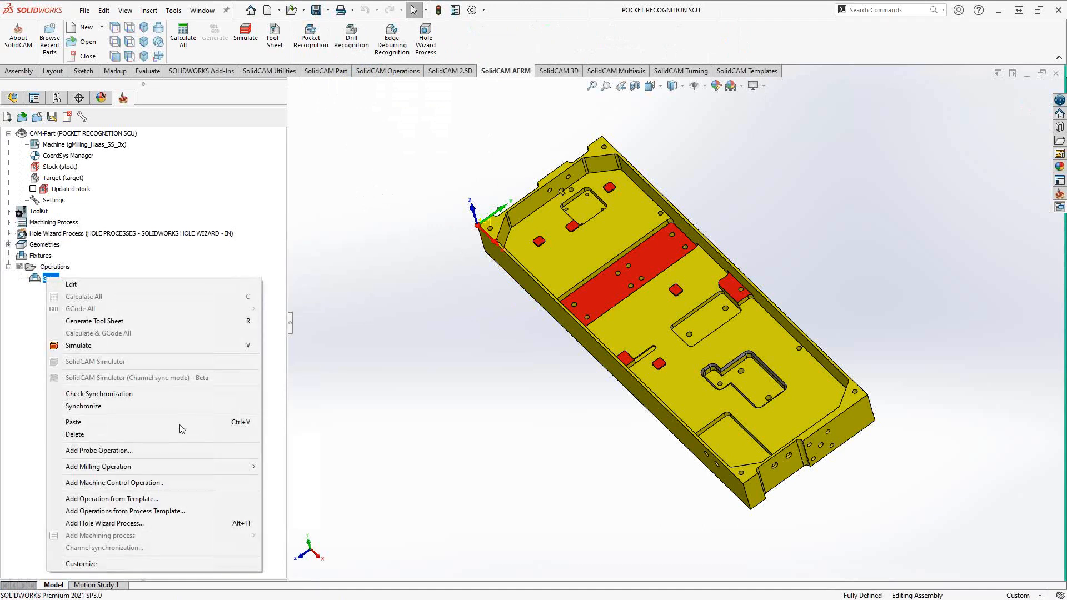
pyautogui.moveTo(178, 469)
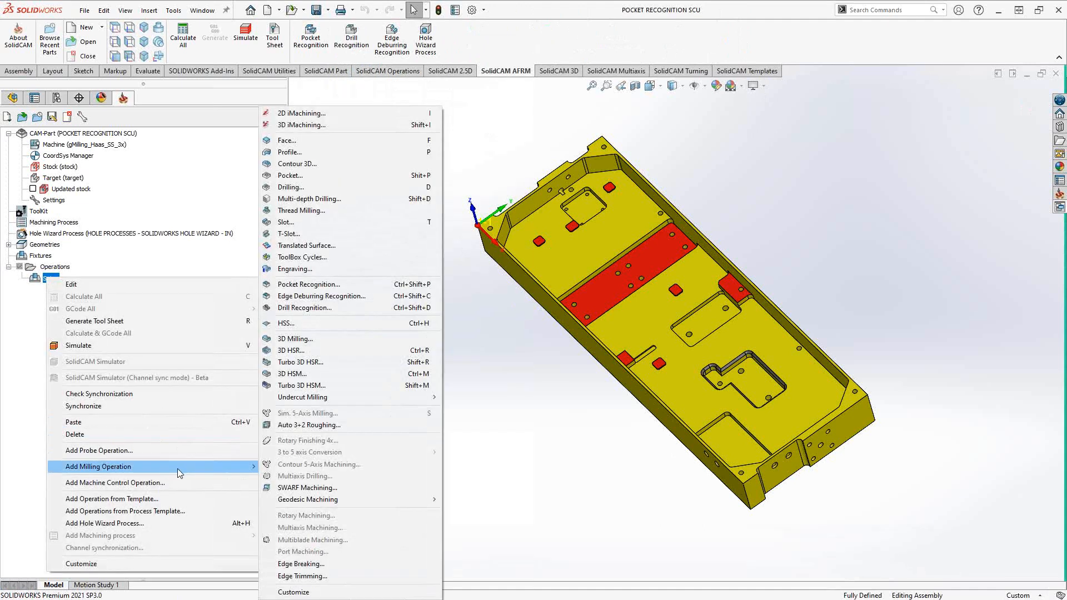
pyautogui.click(310, 284)
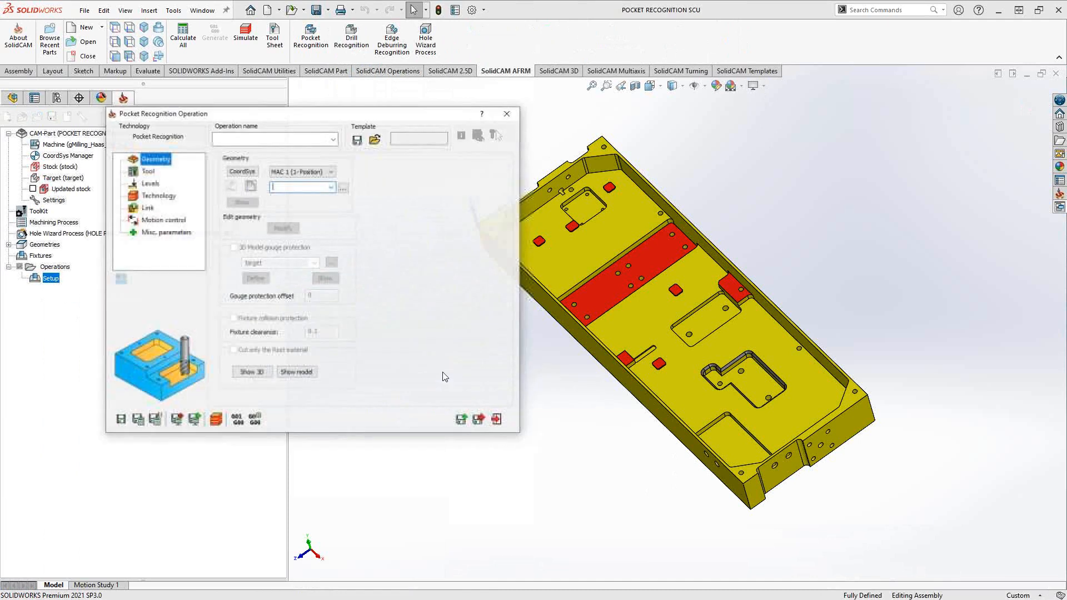
pyautogui.moveTo(315, 119); pyautogui.dragTo(337, 144)
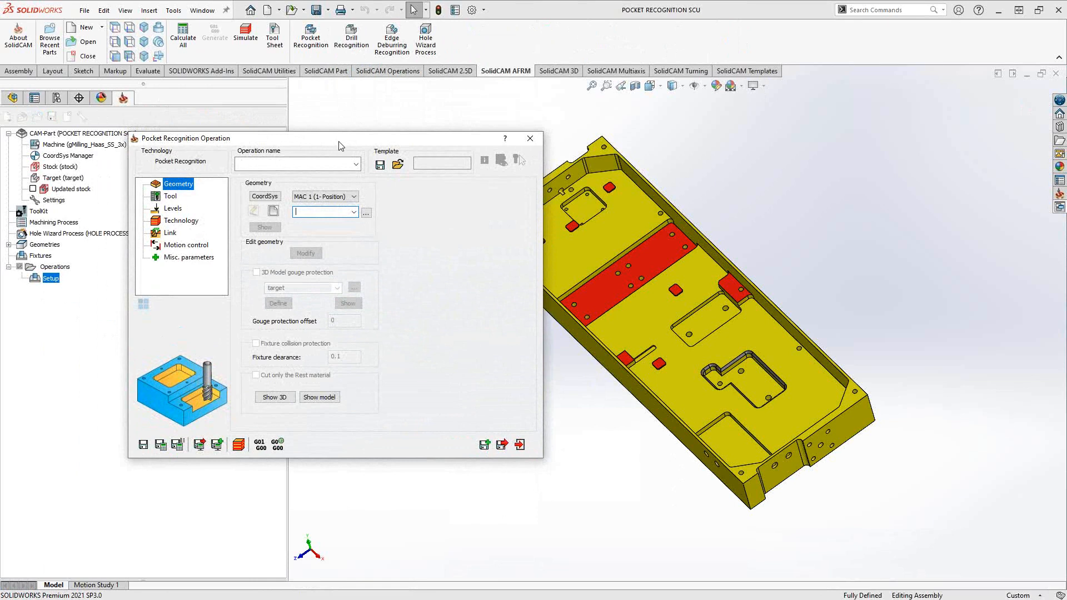
# Step: Try defining the pocket geometry from the whole solid body and examine the faces it picks on the part
pyautogui.click(273, 210)
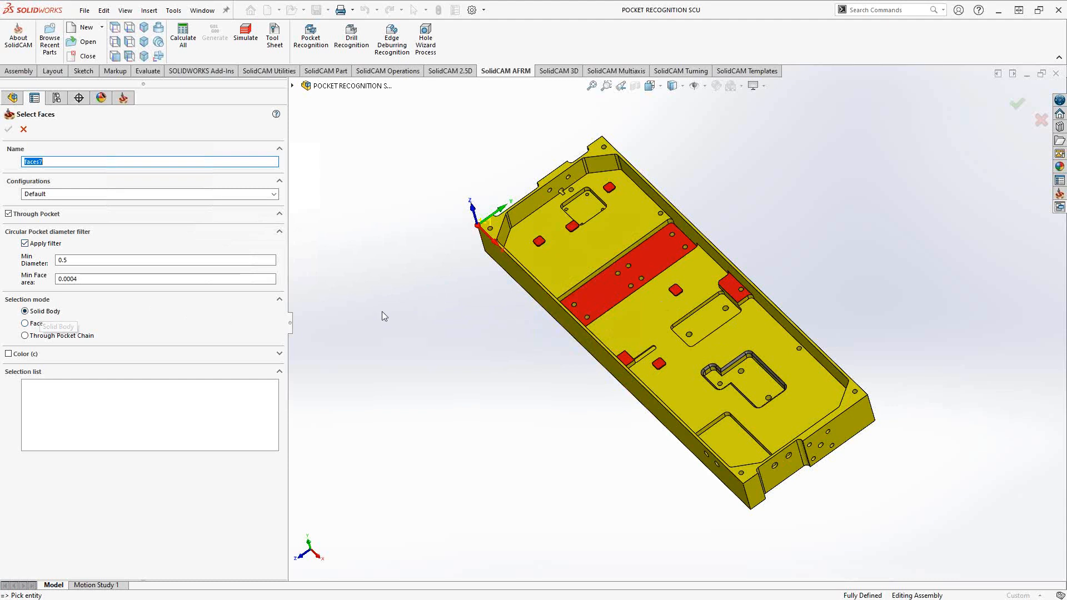
pyautogui.click(565, 262)
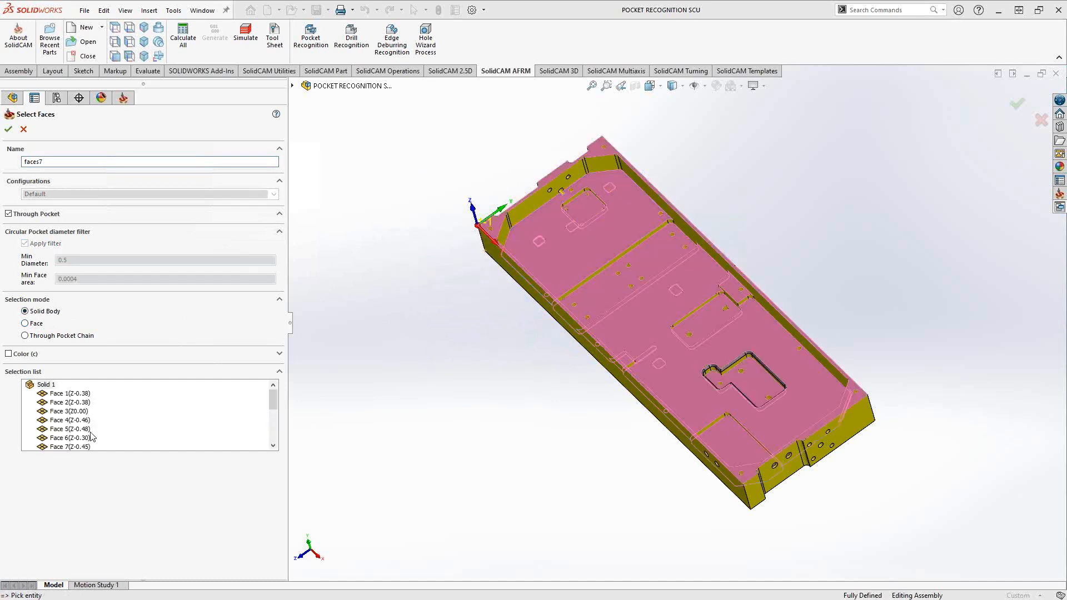
pyautogui.scroll(-4, 101, 414)
pyautogui.scroll(4, 101, 413)
pyautogui.moveTo(596, 281); pyautogui.dragTo(608, 367, button='middle')
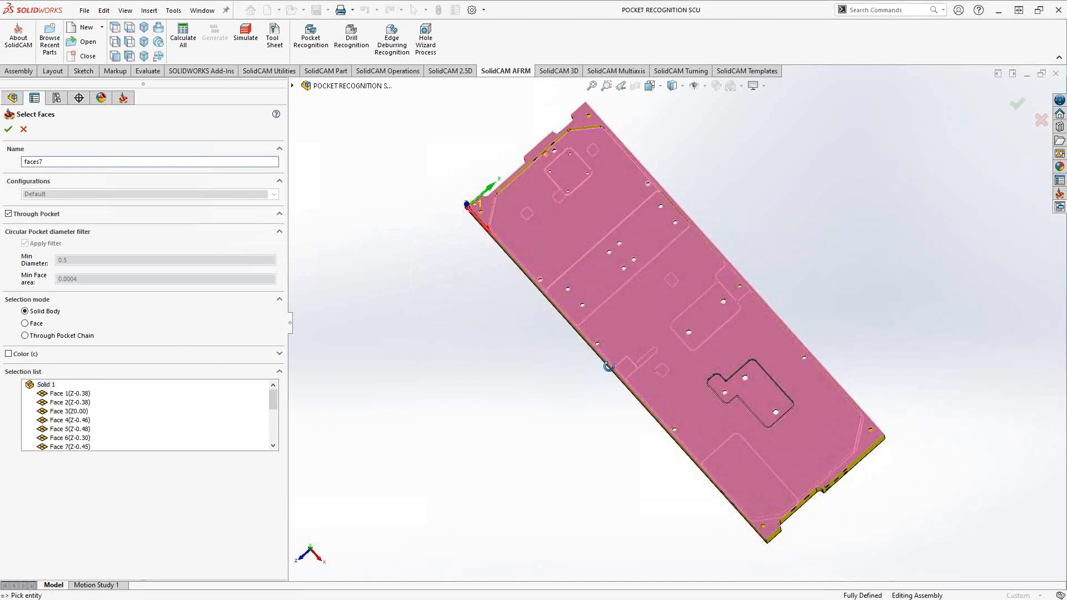
pyautogui.scroll(-6, 608, 338)
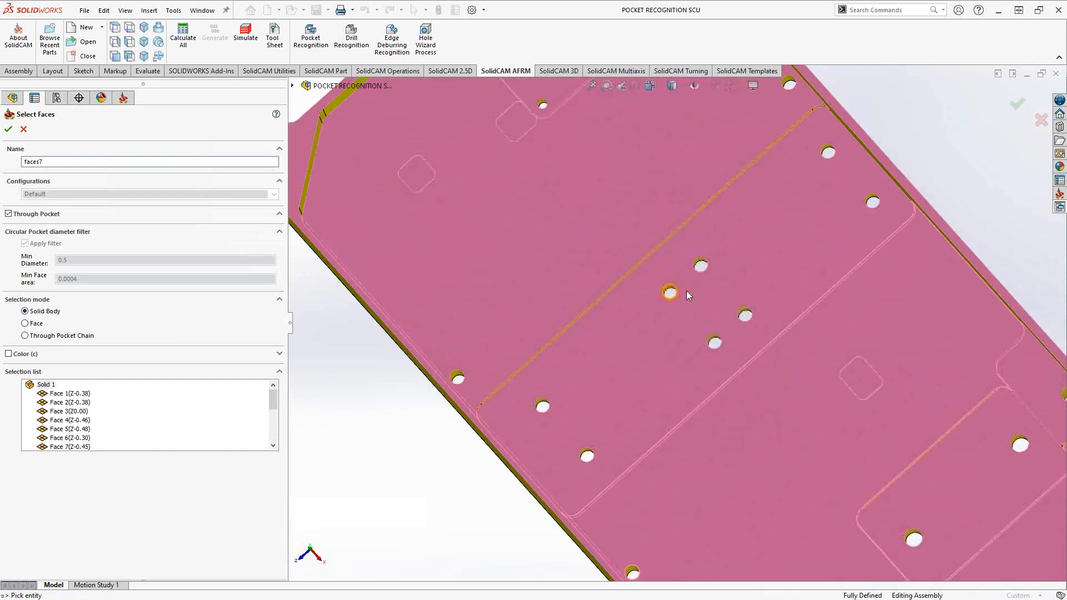
pyautogui.scroll(5, 691, 310)
pyautogui.moveTo(700, 328); pyautogui.dragTo(722, 302, button='middle')
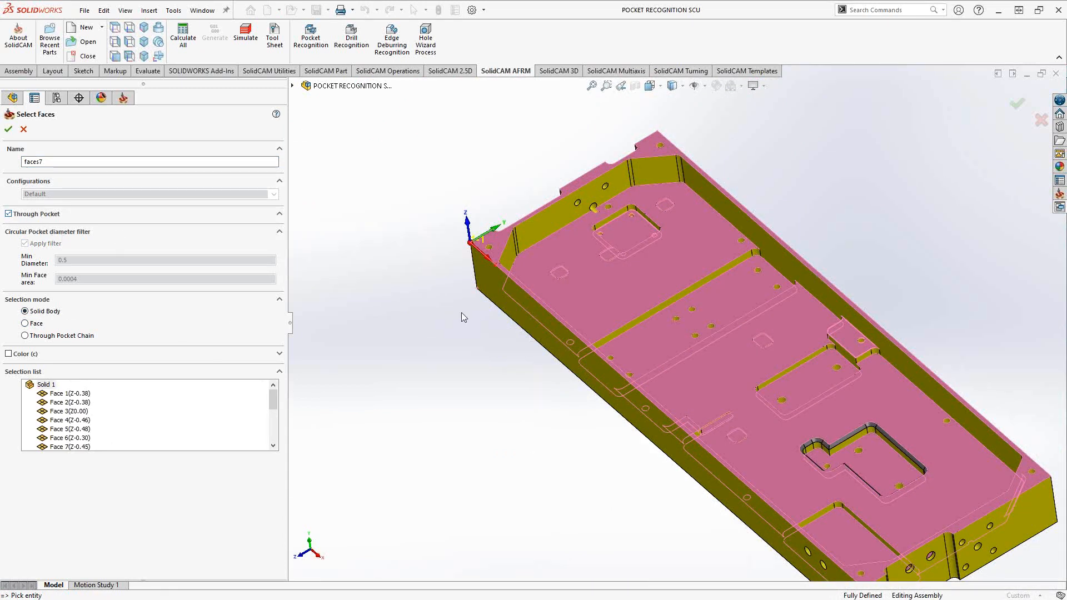
pyautogui.moveTo(658, 310); pyautogui.dragTo(675, 389, button='middle')
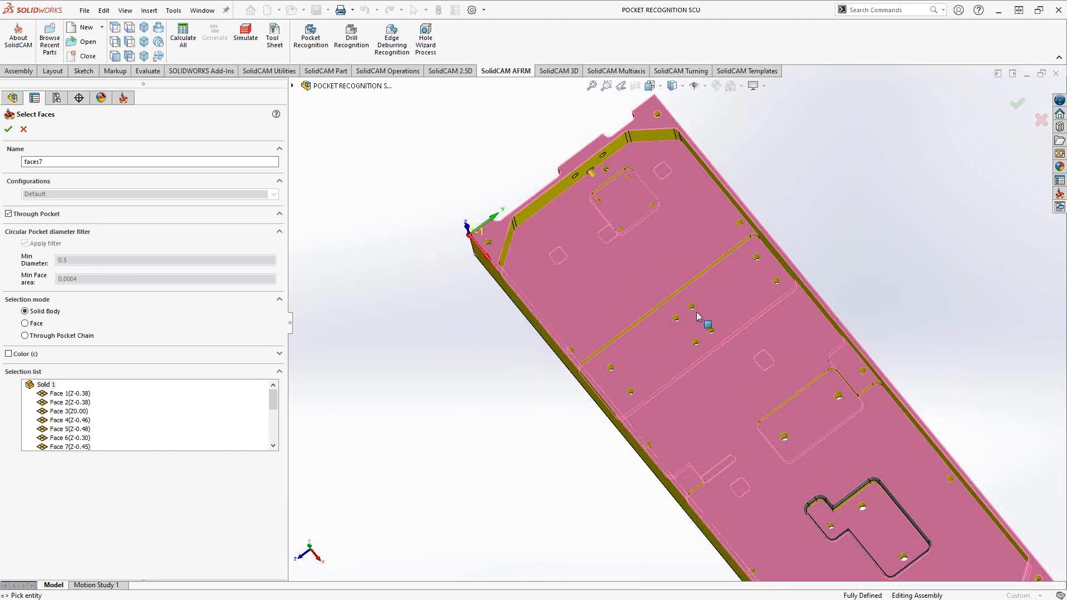
pyautogui.click(23, 129)
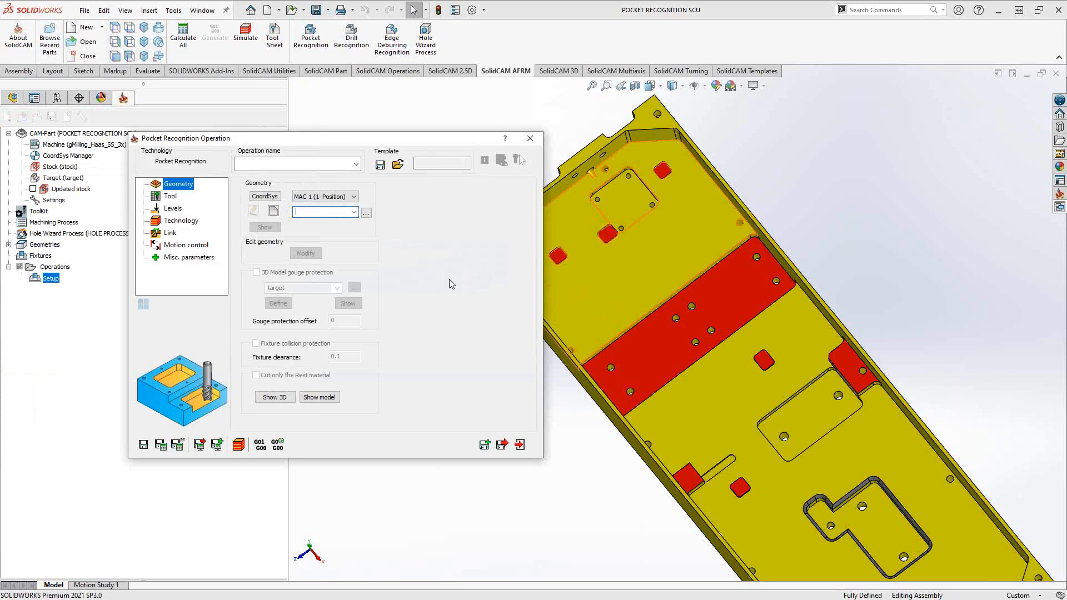
# Step: Define the geometry by face from the rectangular pocket floor, the L-shaped pocket floor and the large floor near the origin, and view its modification options
pyautogui.click(273, 210)
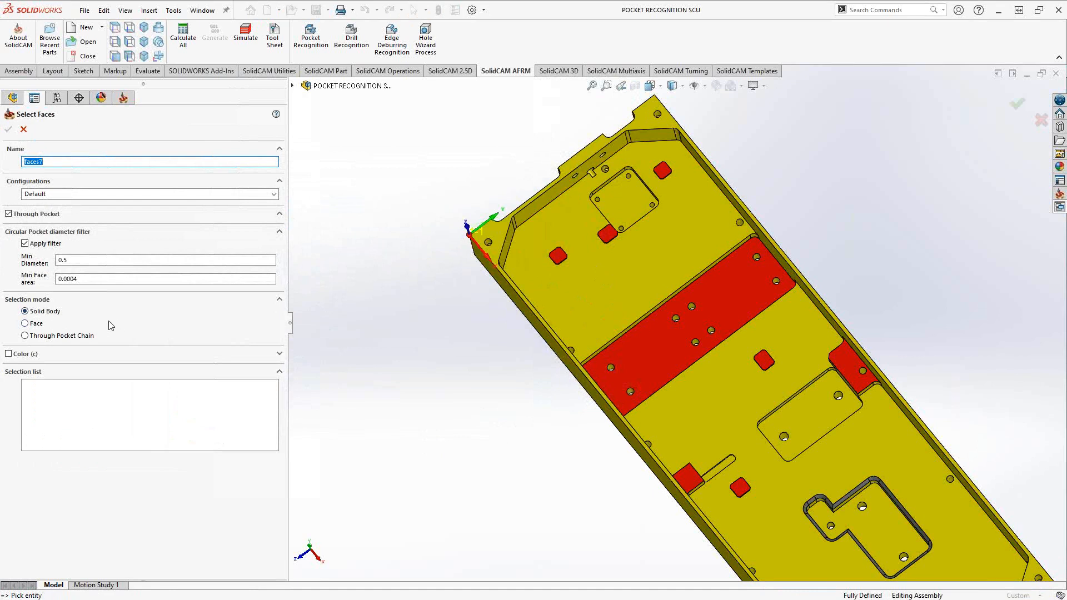
pyautogui.click(31, 327)
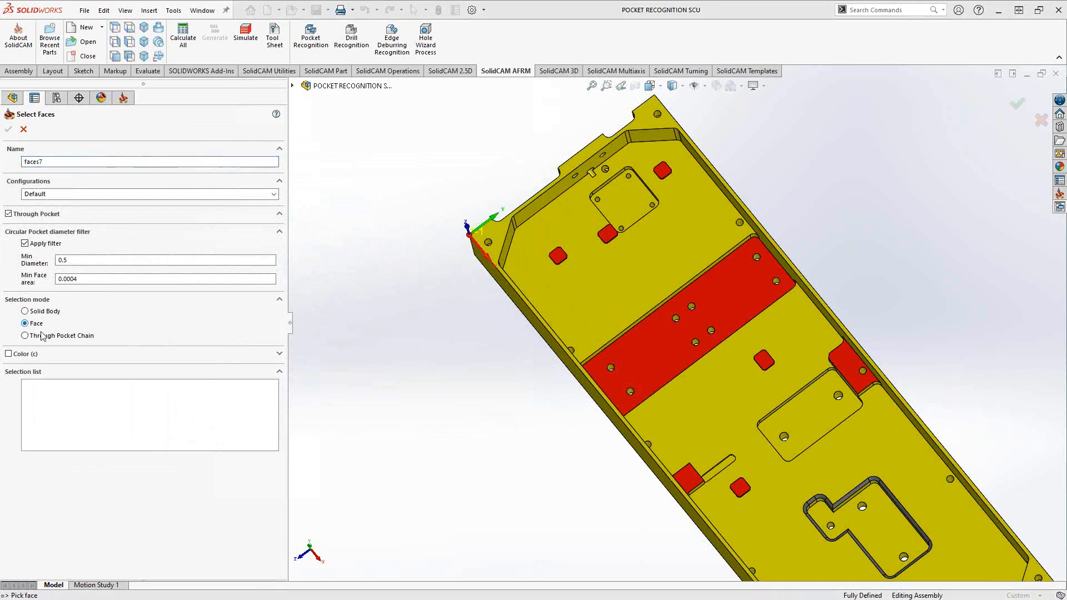
pyautogui.moveTo(556, 386); pyautogui.dragTo(576, 327, button='middle')
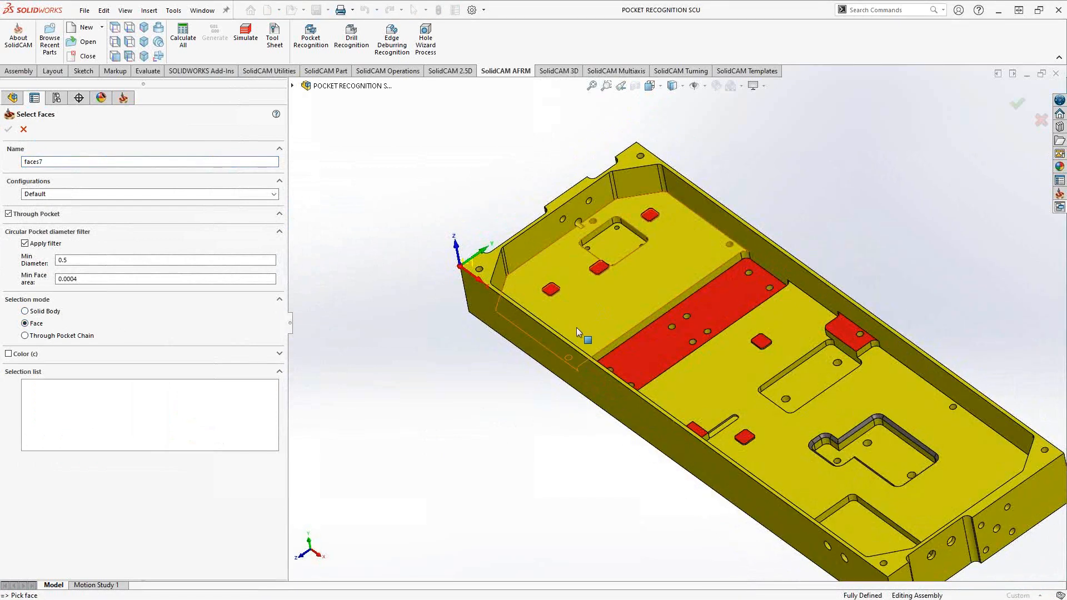
pyautogui.click(812, 378)
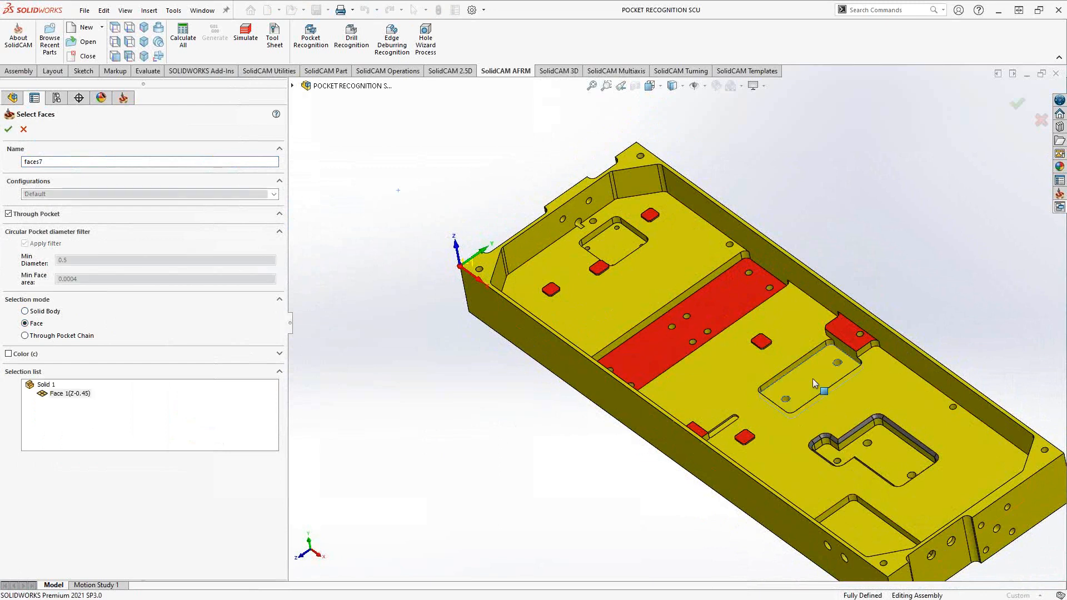
pyautogui.click(887, 455)
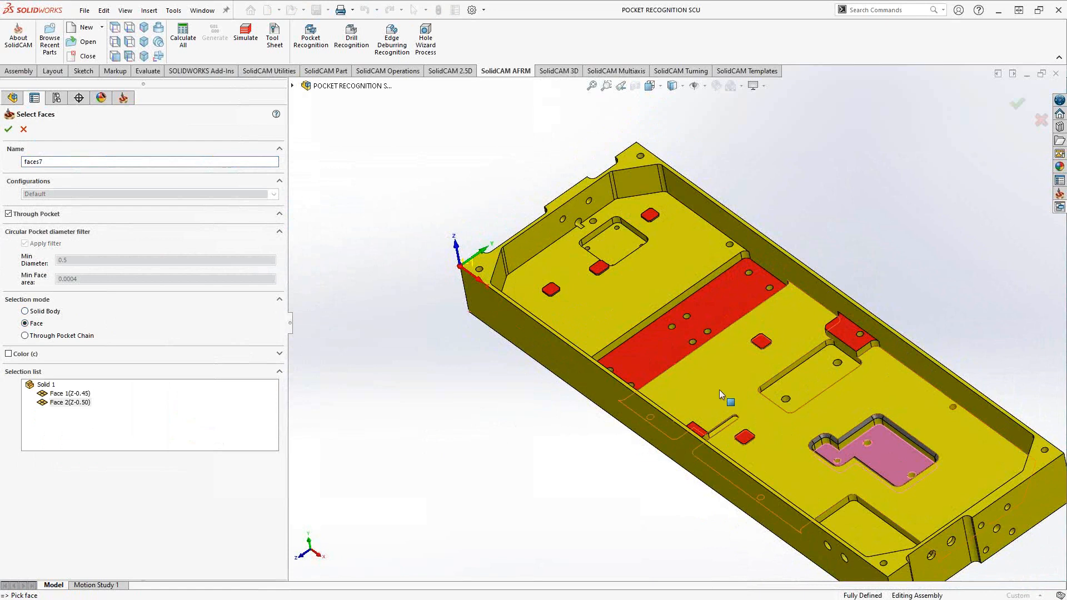
pyautogui.click(619, 302)
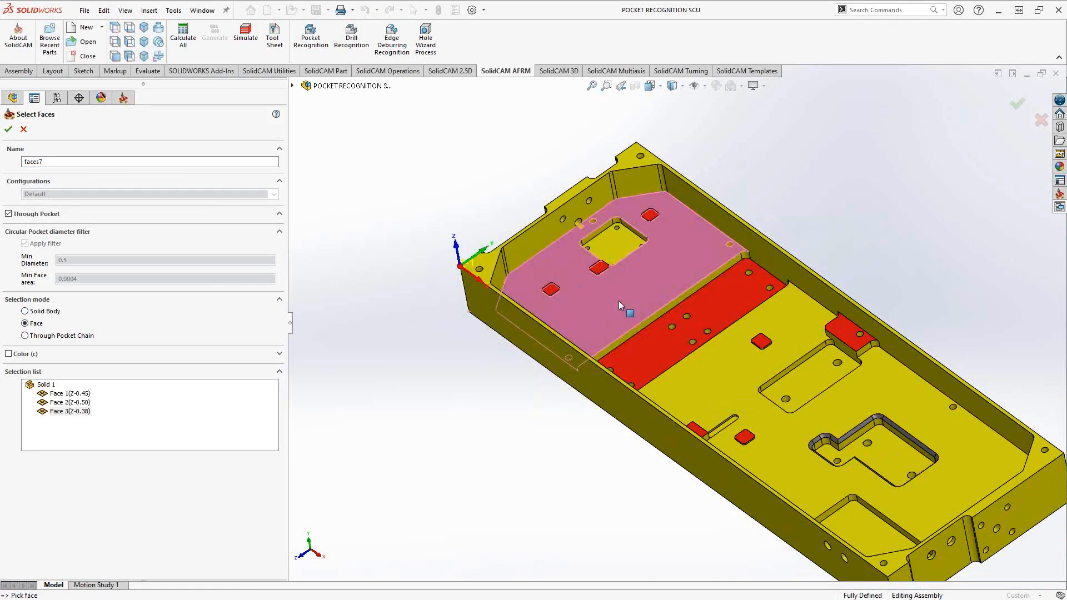
pyautogui.click(8, 129)
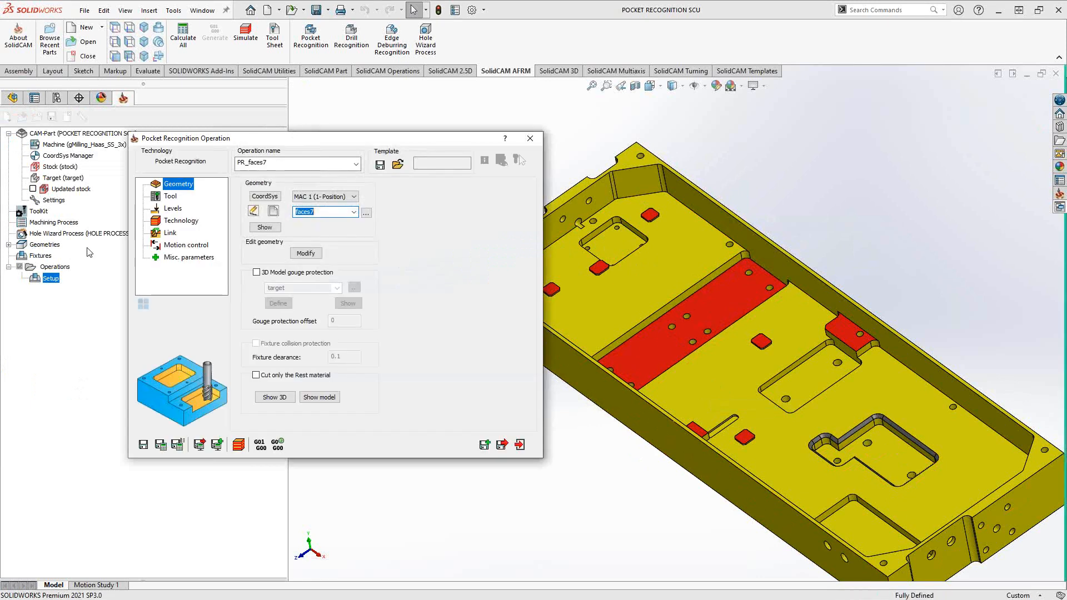
pyautogui.click(298, 255)
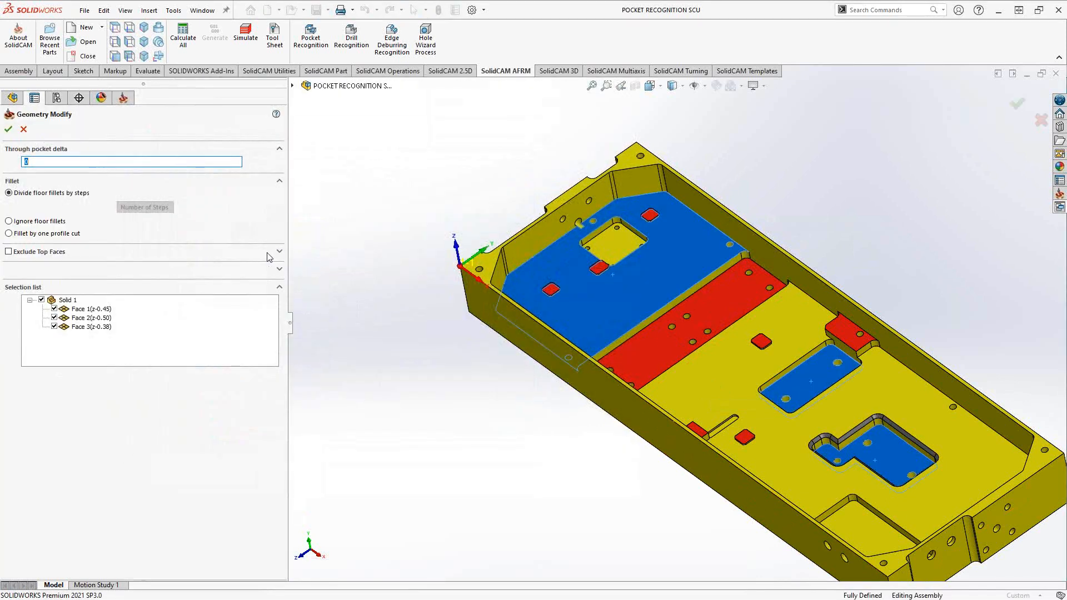
pyautogui.click(22, 130)
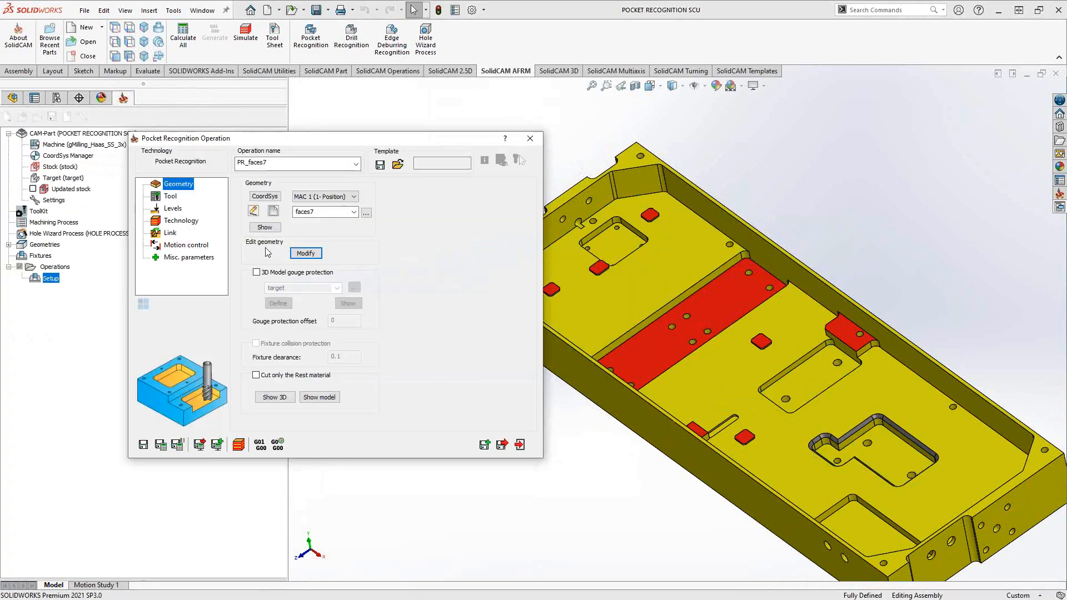
# Step: Try a new geometry with the circular pocket filter off, picking a through pocket chain on one of the four central holes
pyautogui.click(273, 212)
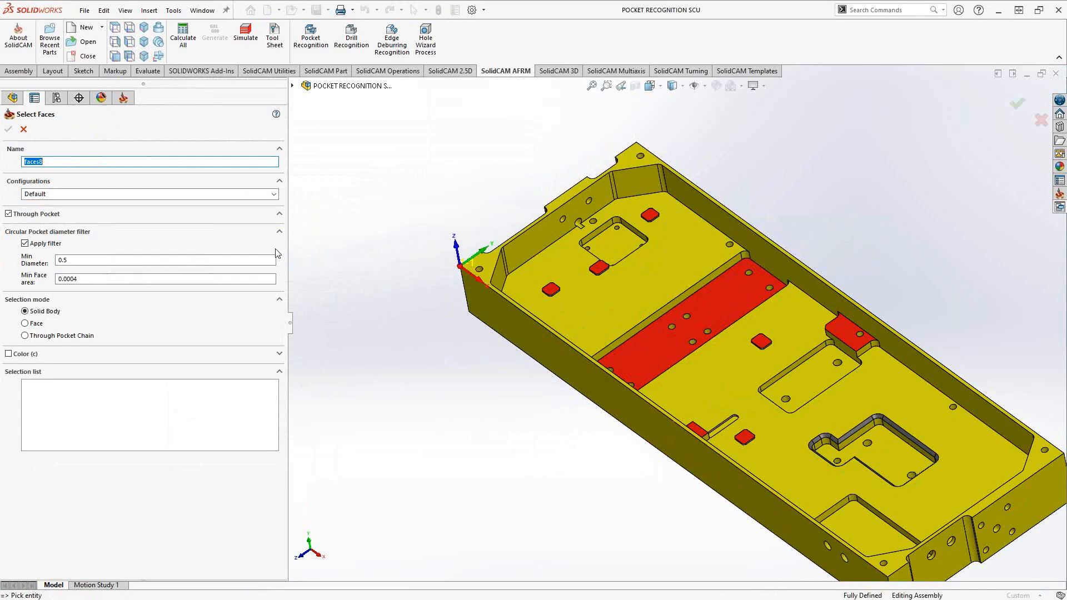
pyautogui.click(26, 336)
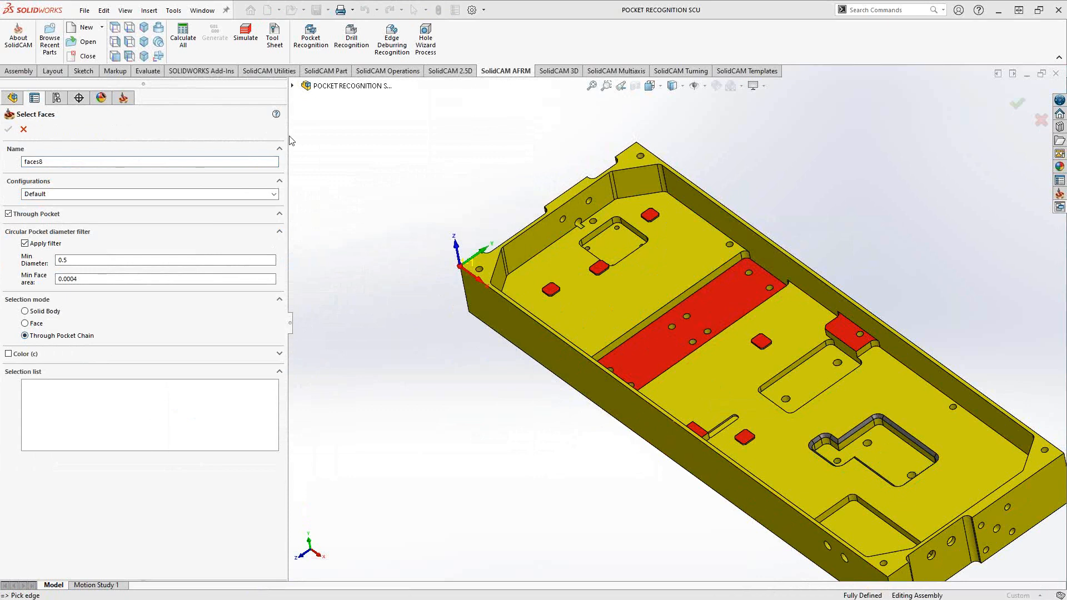
pyautogui.moveTo(625, 364); pyautogui.dragTo(636, 395, button='middle')
pyautogui.scroll(1, 637, 395)
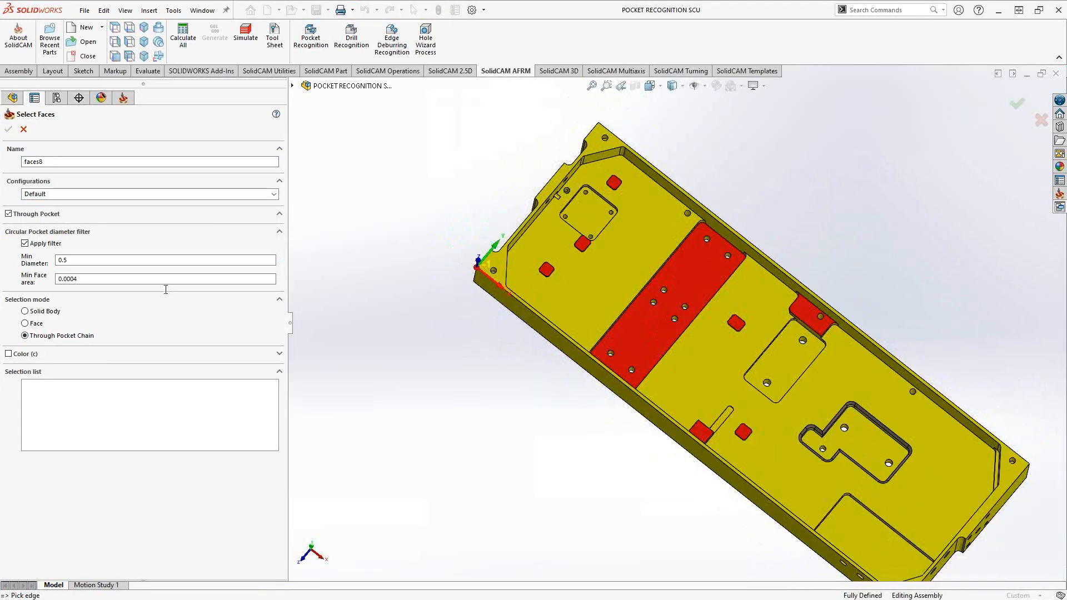
pyautogui.click(25, 243)
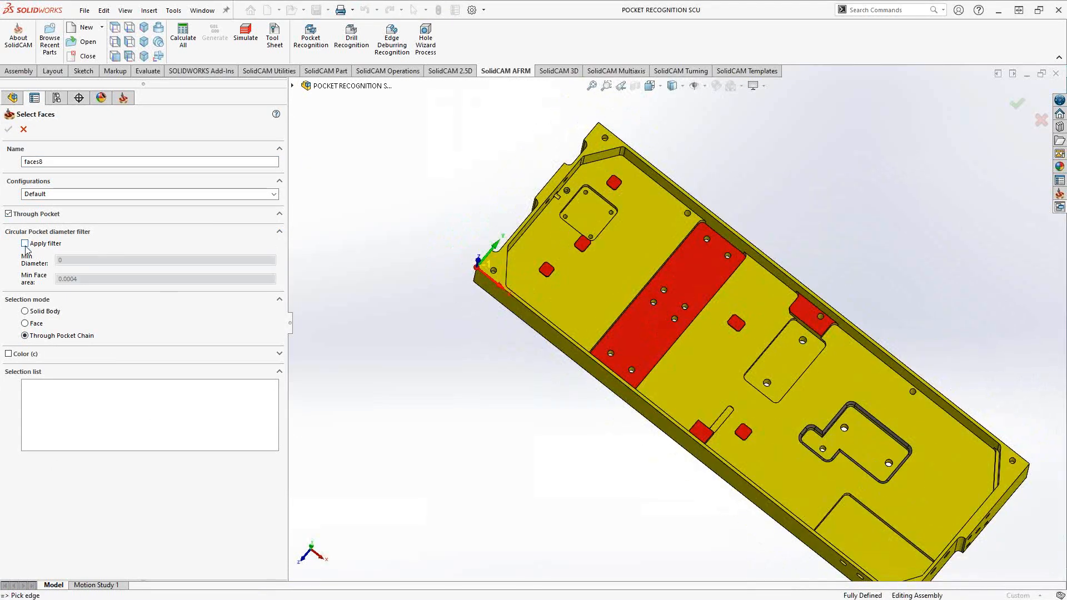
pyautogui.scroll(-3, 682, 320)
pyautogui.scroll(-5, 674, 320)
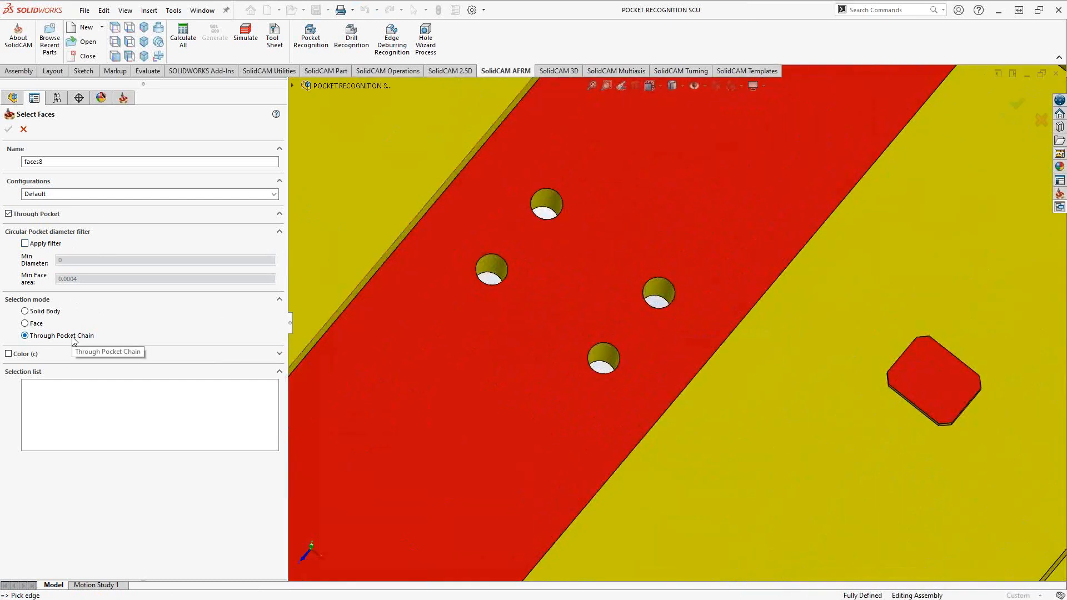
pyautogui.click(659, 301)
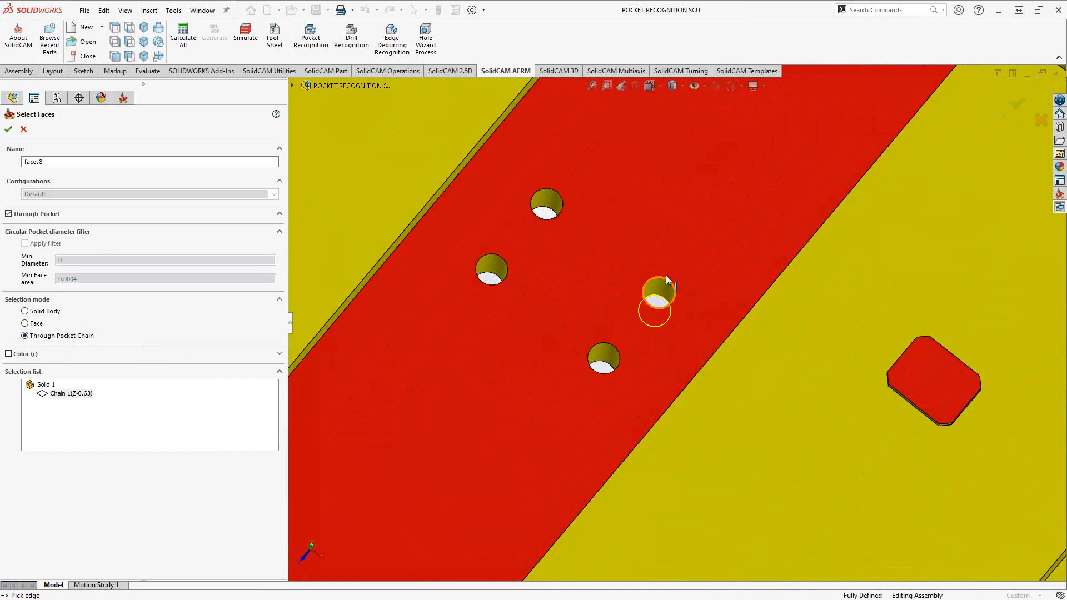
pyautogui.moveTo(668, 288); pyautogui.dragTo(677, 245, button='middle')
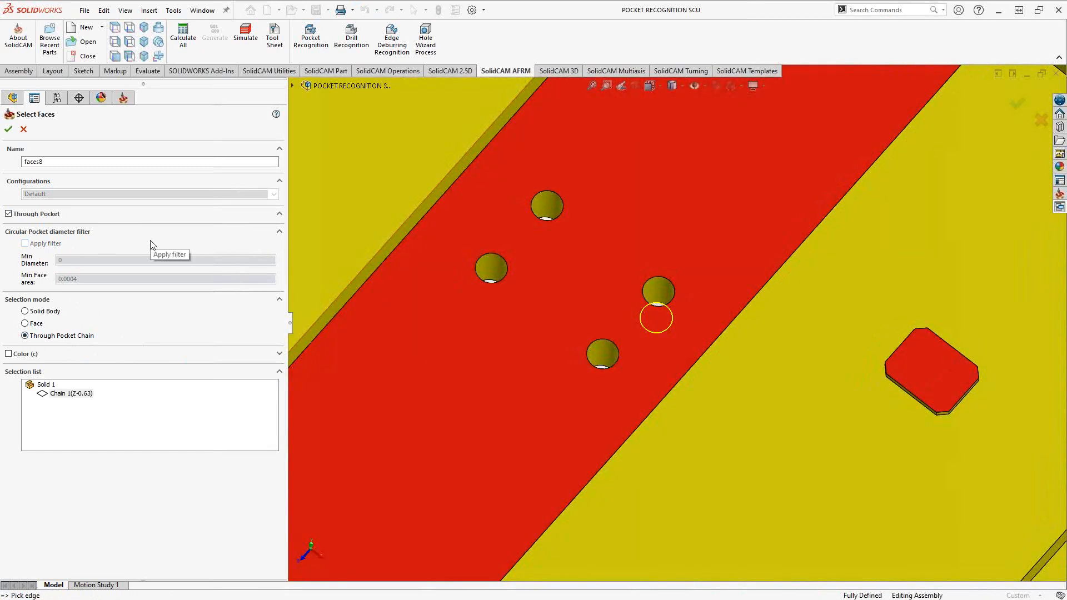
pyautogui.moveTo(541, 223); pyautogui.dragTo(550, 225, button='middle')
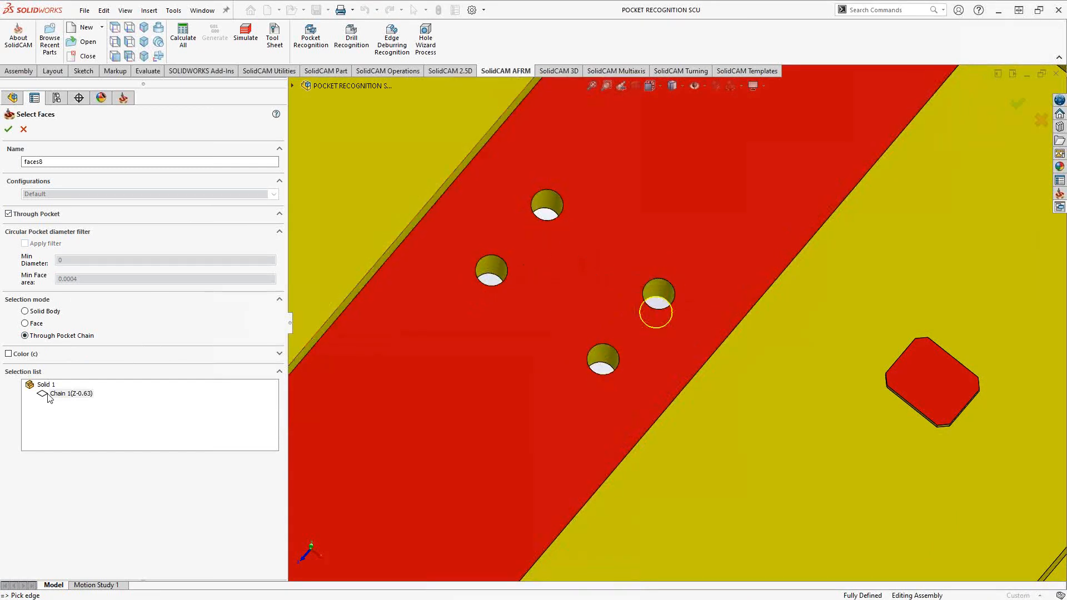
# Step: Try adding the large floor face beside the red area to the chain selection using Face mode
pyautogui.click(25, 323)
pyautogui.click(351, 234)
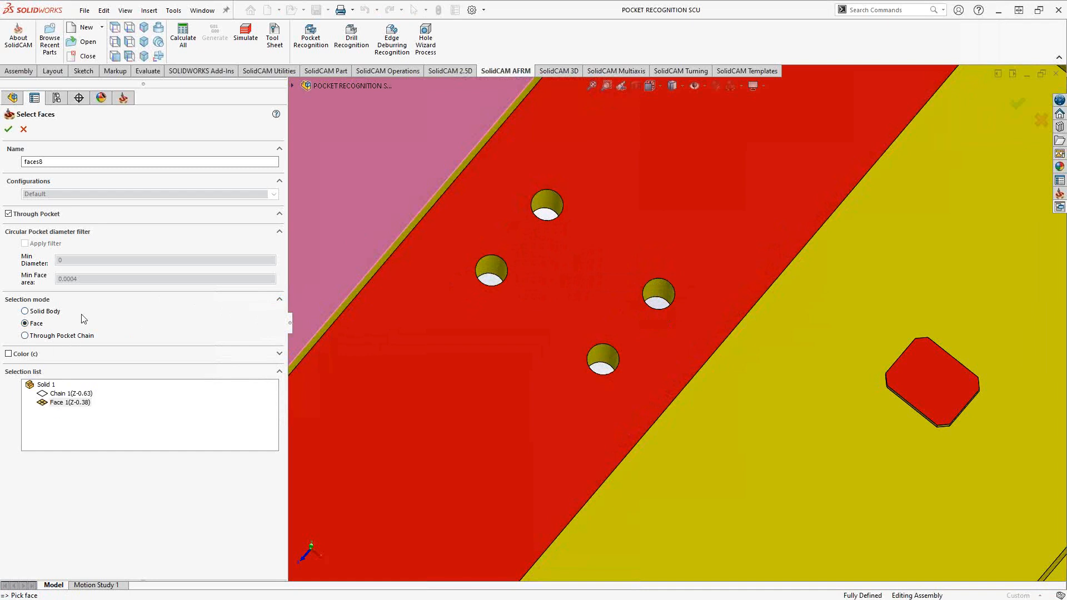
pyautogui.click(9, 129)
# Step: Try a new solid body face selection with the color filter on, and view the palette for defining its color
pyautogui.click(273, 212)
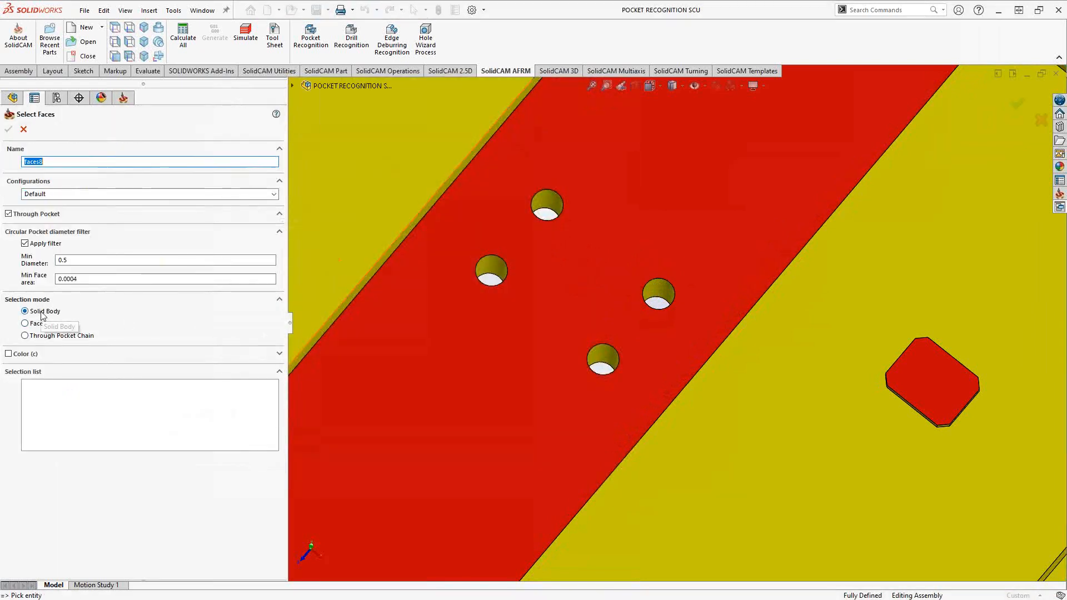
pyautogui.scroll(6, 728, 410)
pyautogui.moveTo(705, 416); pyautogui.dragTo(728, 388, button='middle')
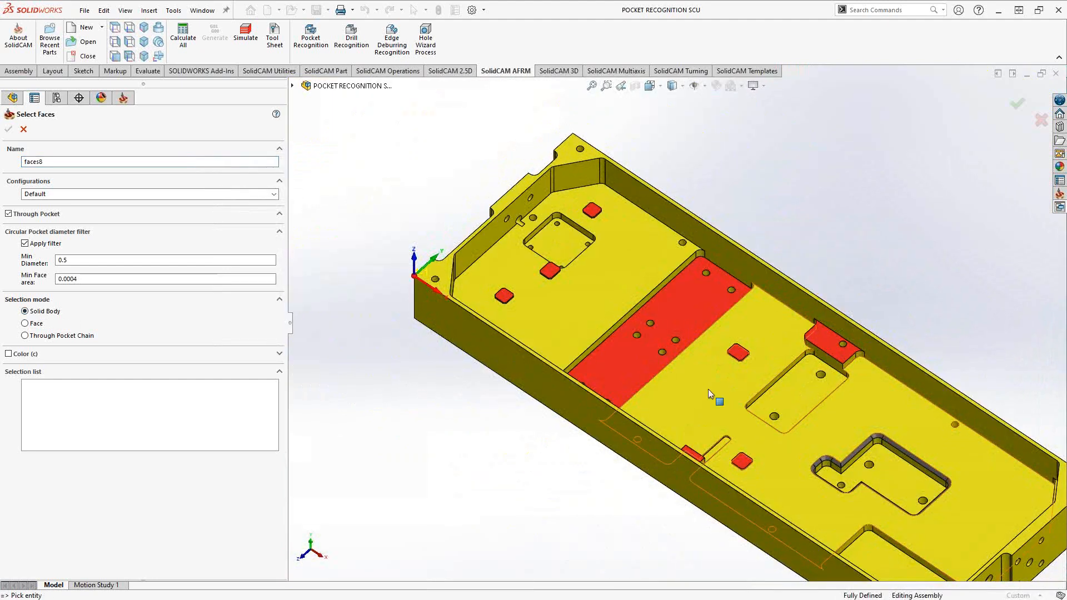
pyautogui.click(8, 354)
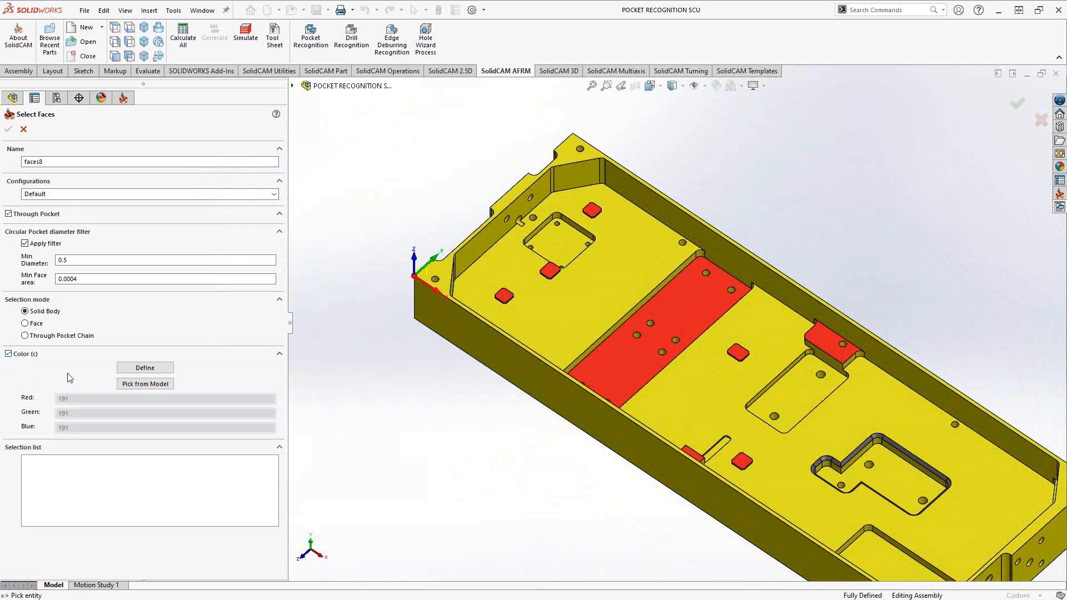
pyautogui.click(154, 368)
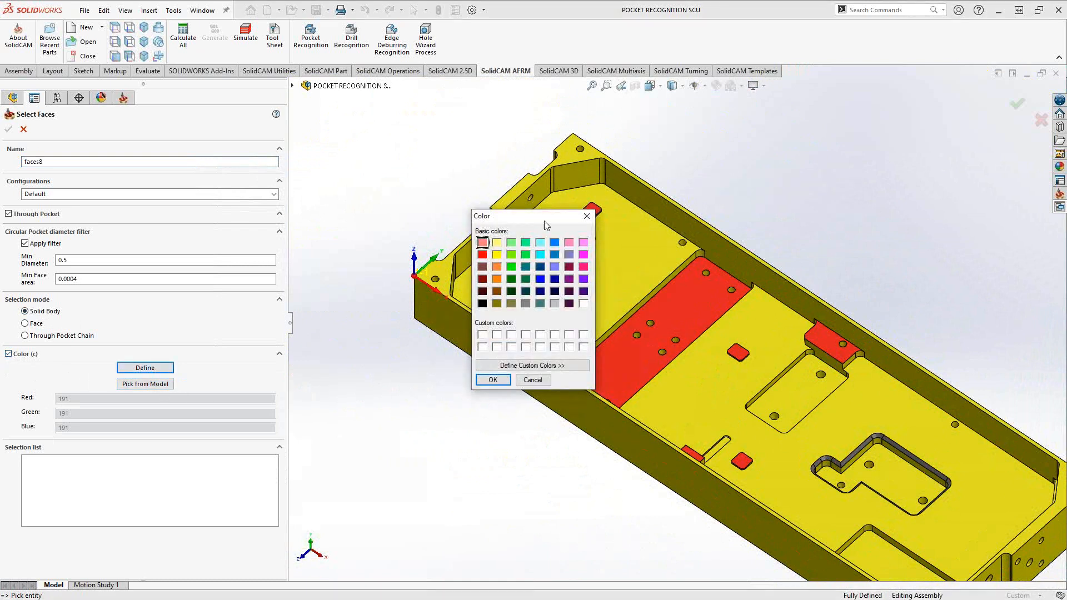
pyautogui.click(588, 218)
# Step: Try limiting the solid body selection to the red face color picked from the model, and examine the faces it selects
pyautogui.click(138, 387)
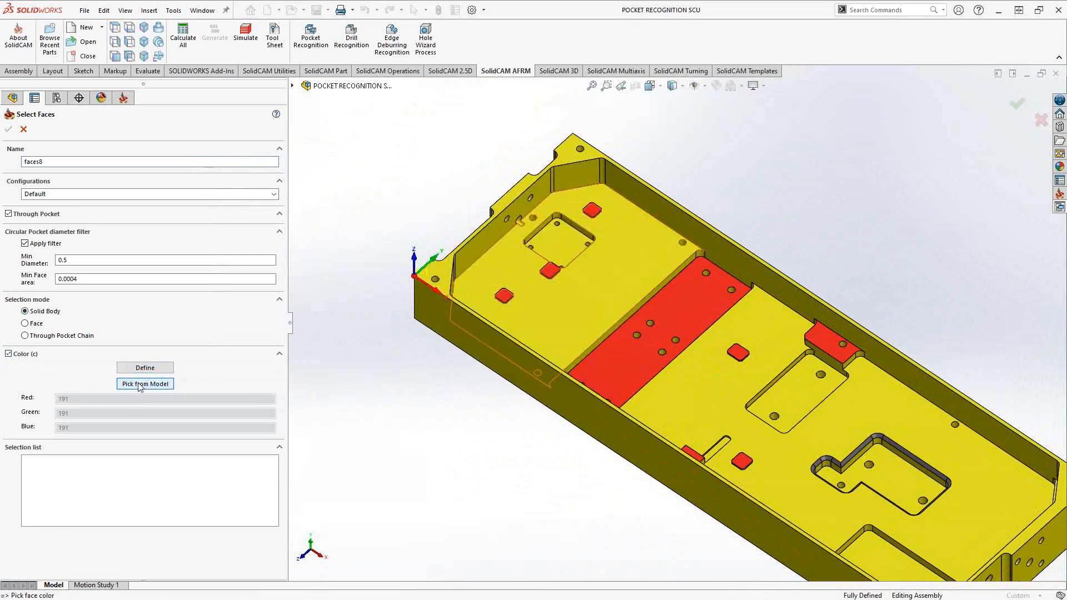
pyautogui.click(615, 361)
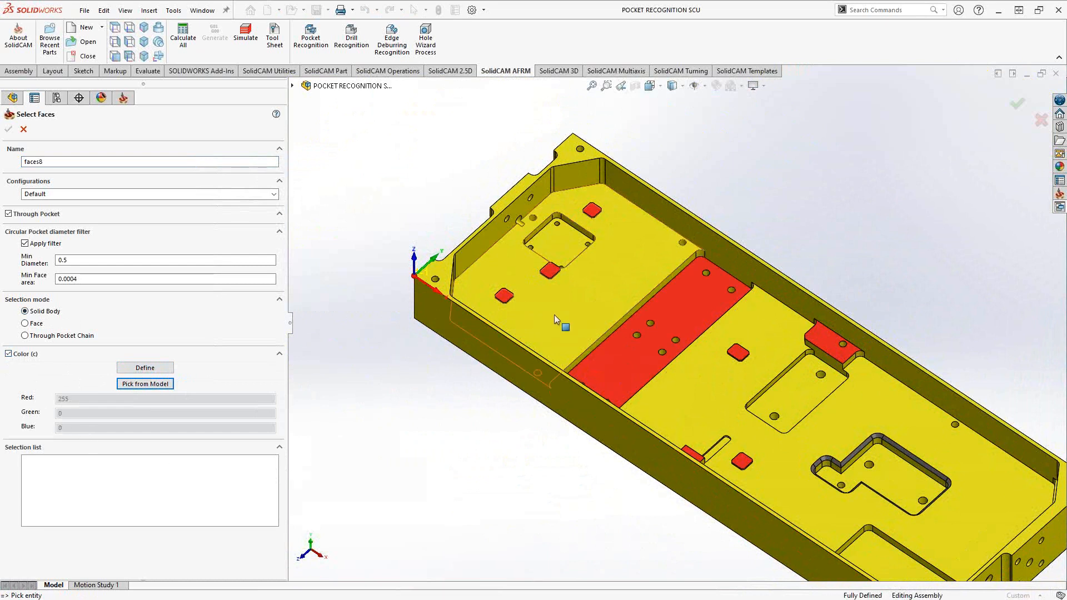
pyautogui.click(589, 301)
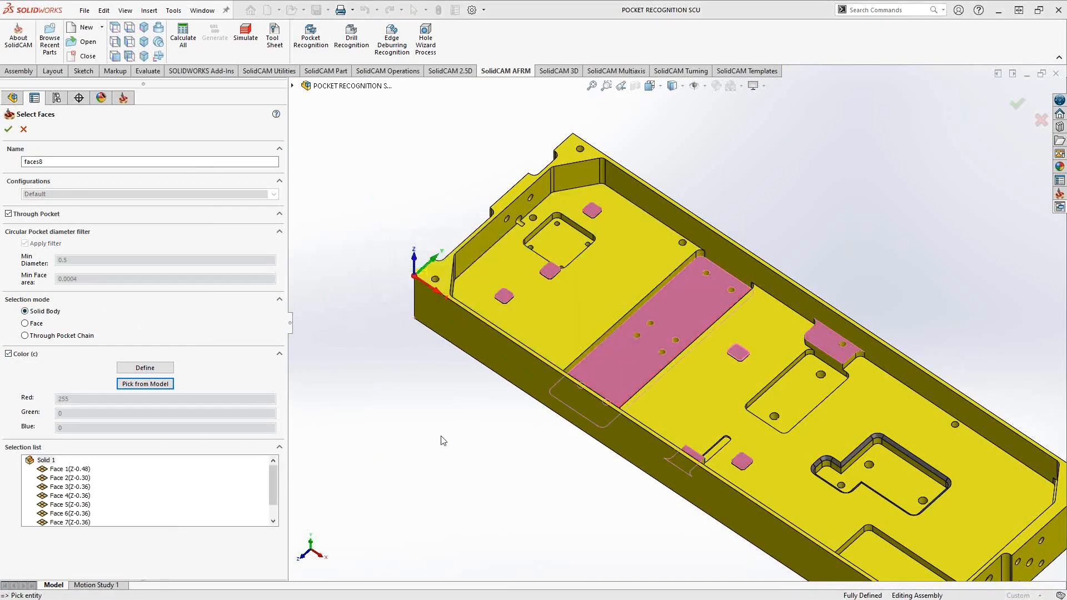
pyautogui.moveTo(467, 428); pyautogui.dragTo(464, 428, button='middle')
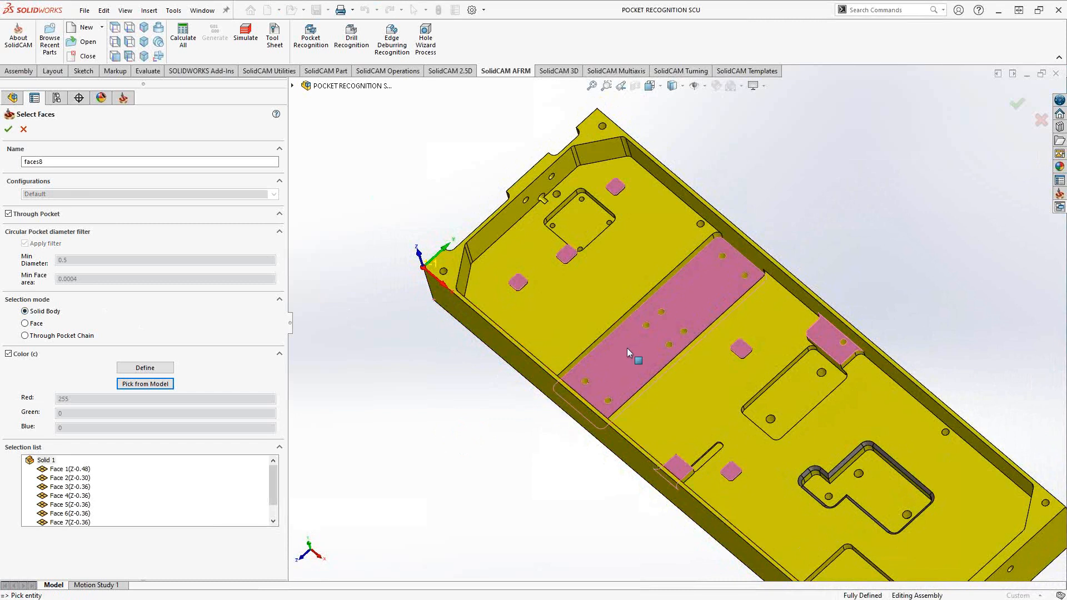
pyautogui.click(21, 129)
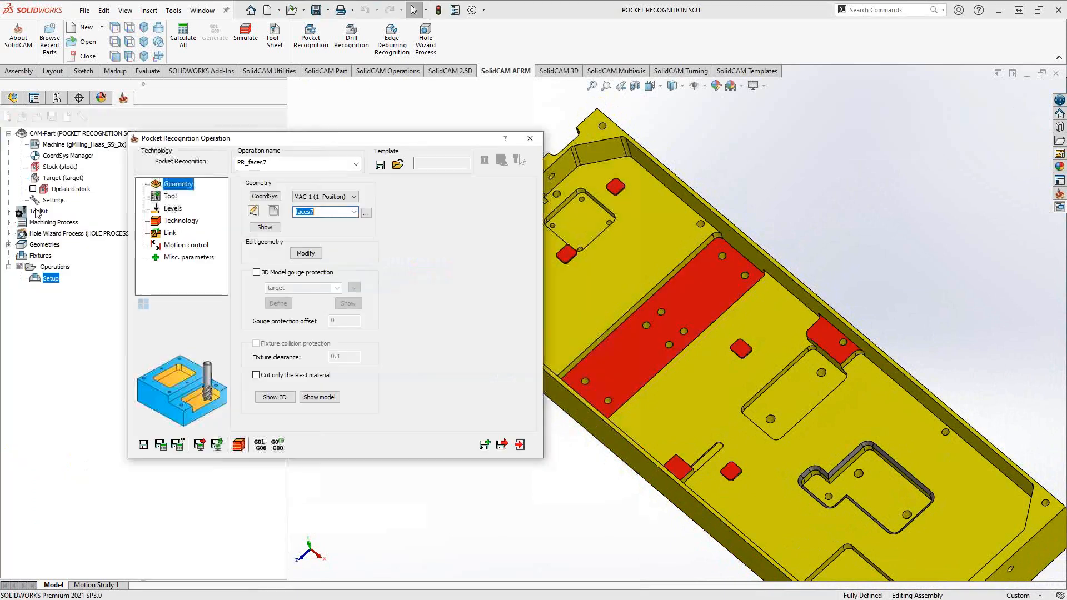
# Step: Define a new pocket geometry from the whole solid body without a color filter
pyautogui.click(272, 211)
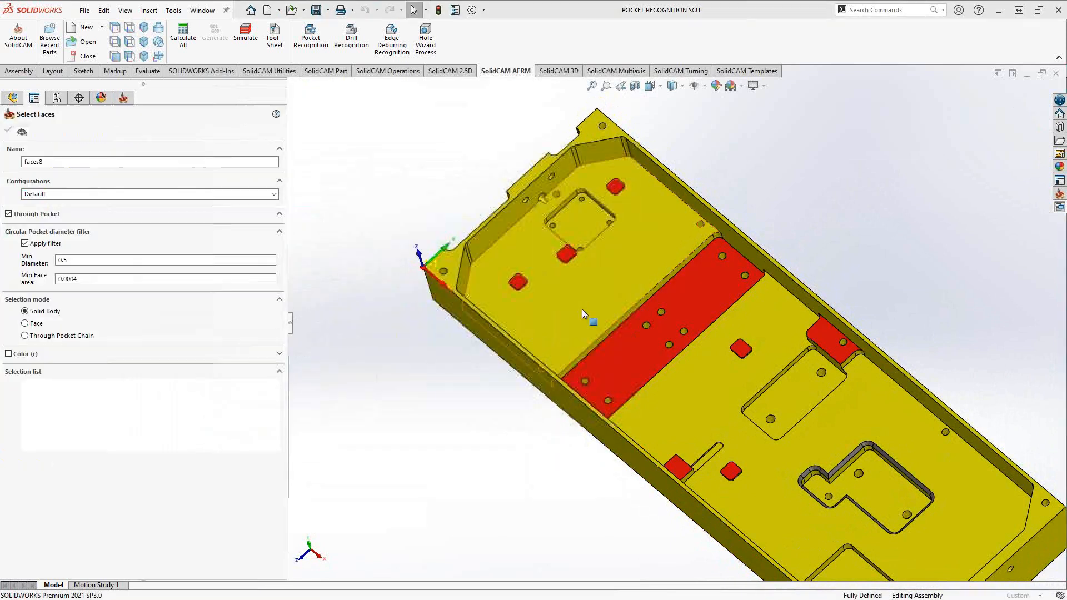
pyautogui.click(581, 310)
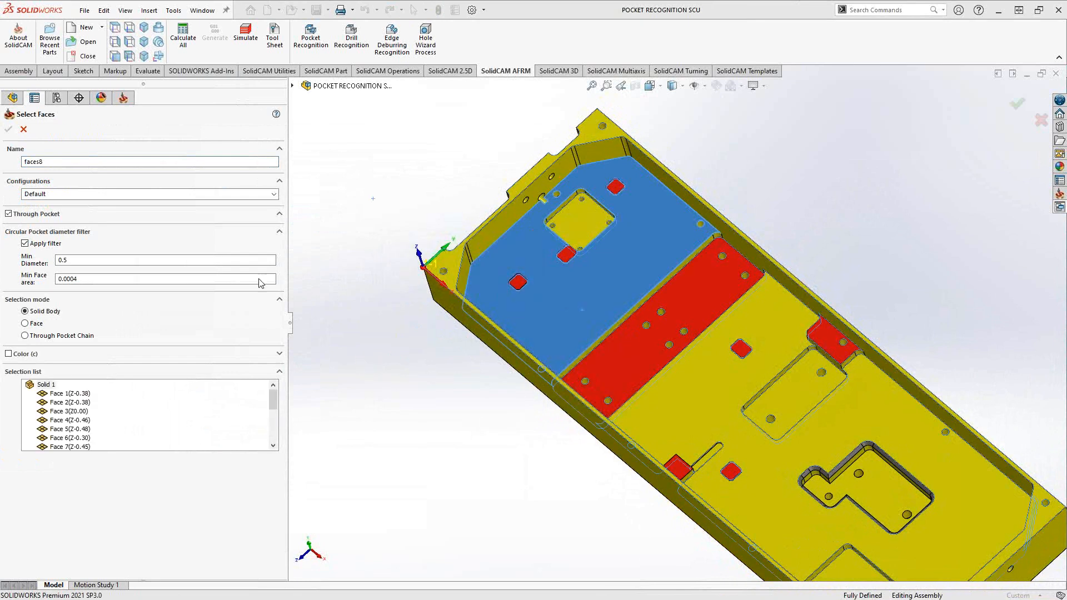
pyautogui.click(9, 129)
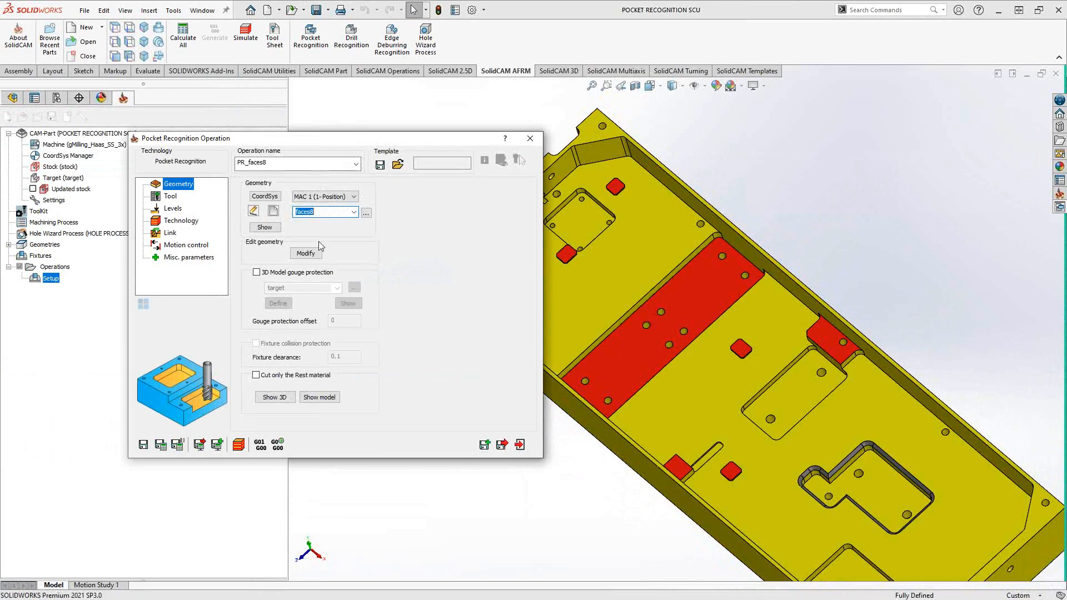
# Step: Exclude the top faces from the pocket geometry and turn on 3D model gouge protection against the target
pyautogui.click(309, 254)
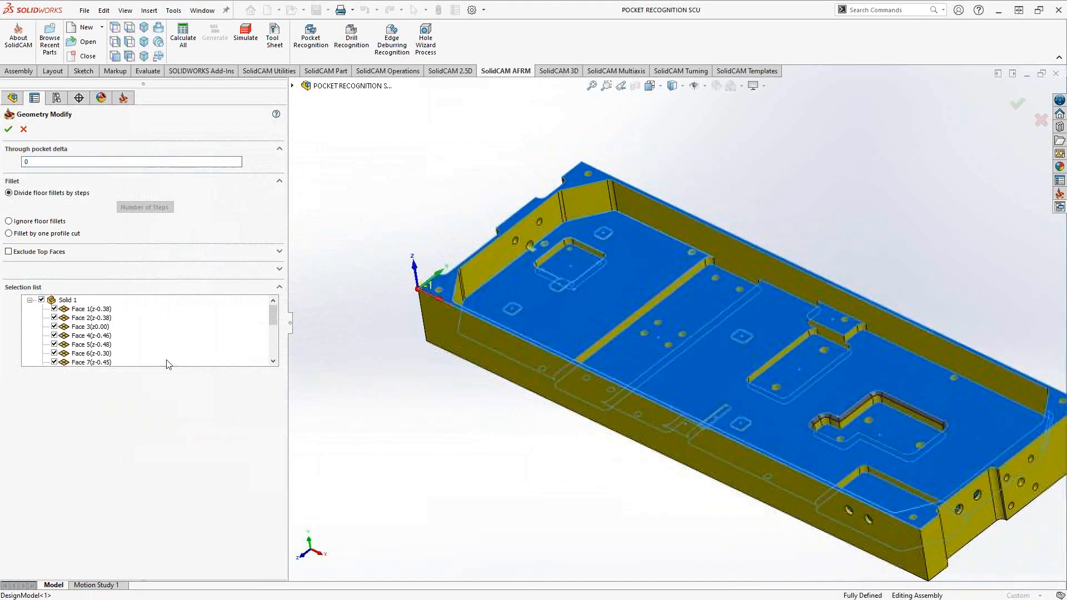
pyautogui.click(53, 336)
pyautogui.click(281, 251)
pyautogui.click(10, 251)
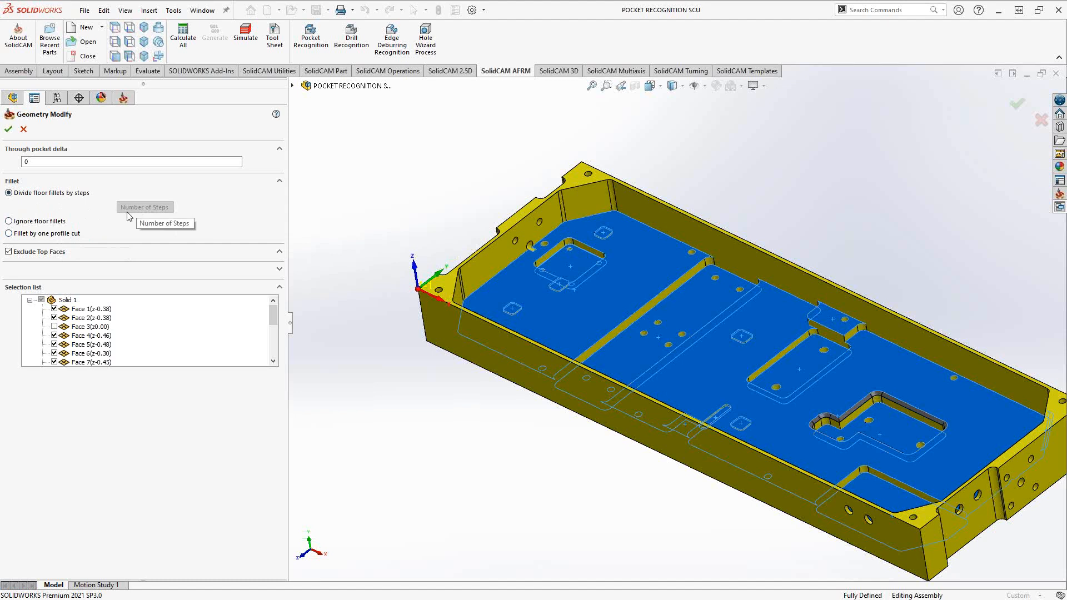
pyautogui.click(10, 131)
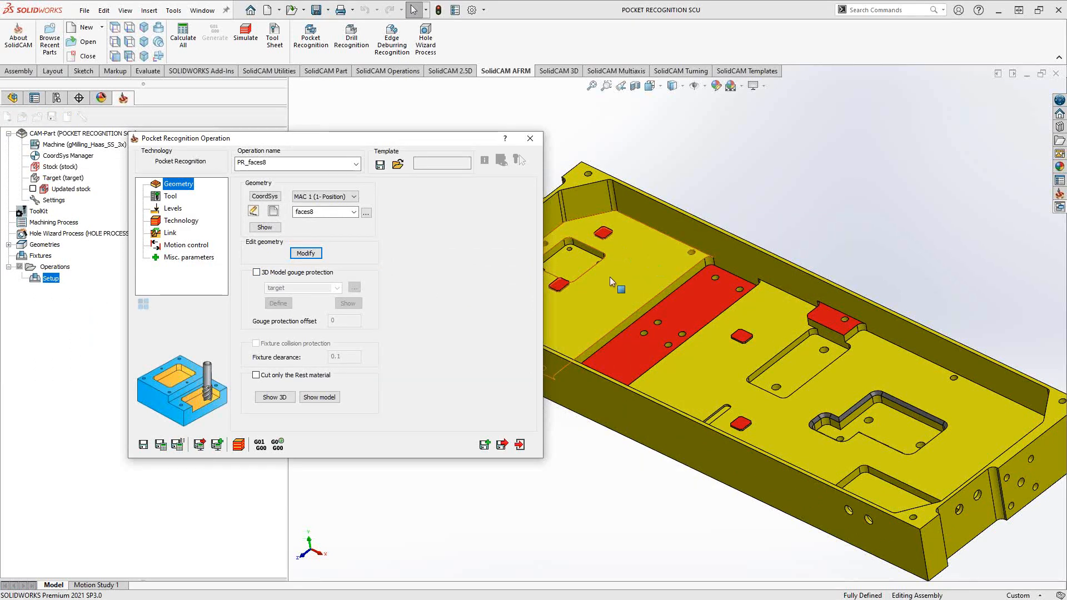
pyautogui.click(256, 273)
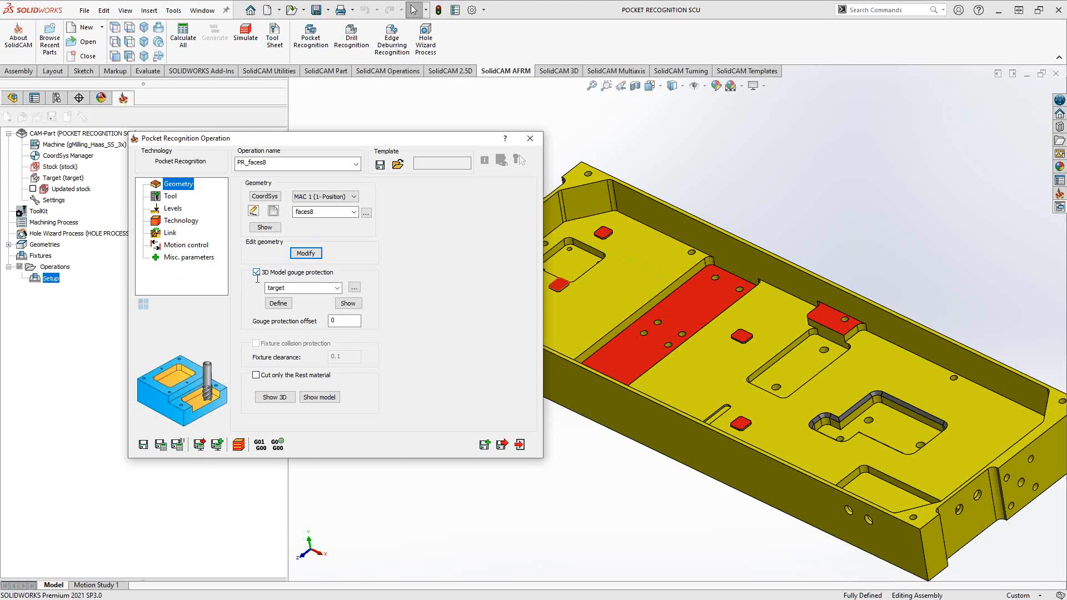
pyautogui.moveTo(342, 322); pyautogui.dragTo(309, 322)
# Step: Assign tool 1, the 0.5 in end mill, to the operation
pyautogui.click(170, 197)
pyautogui.click(321, 386)
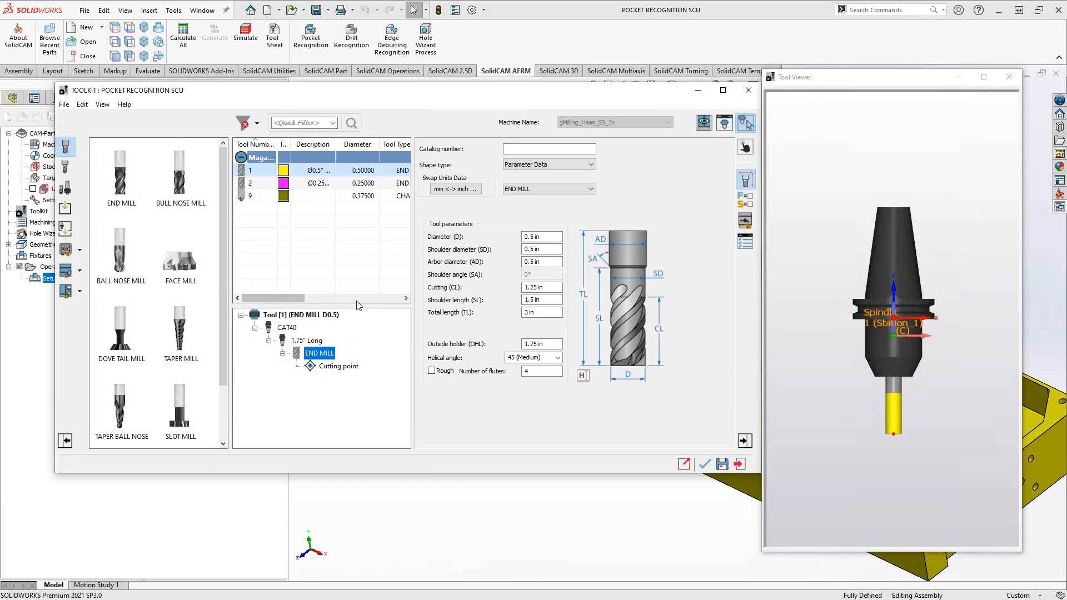
pyautogui.click(704, 466)
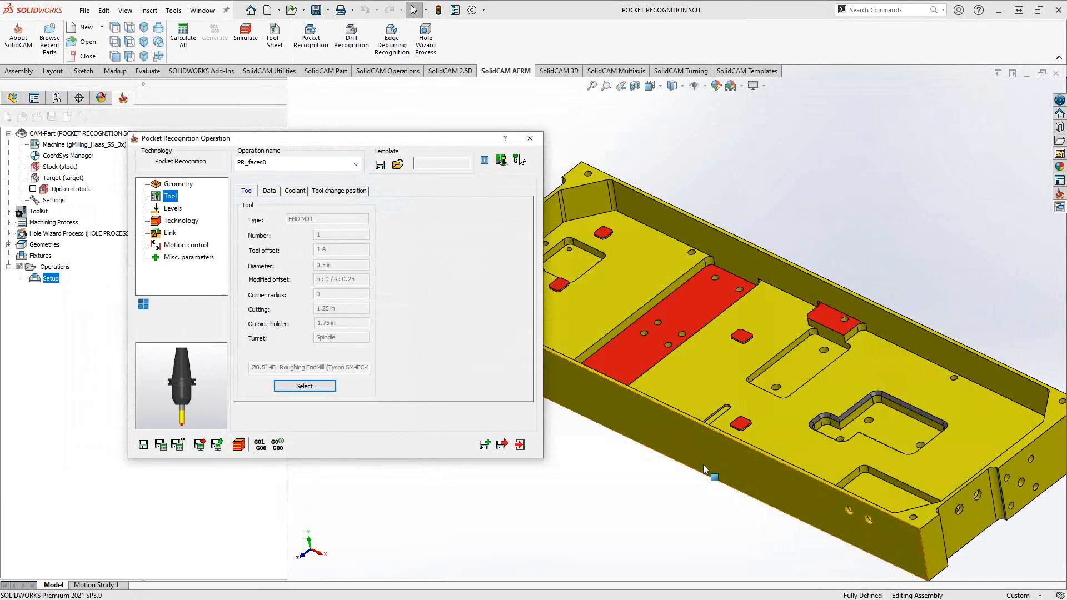
# Step: Look over the milling level options and set the upper level from the part's top face
pyautogui.click(171, 209)
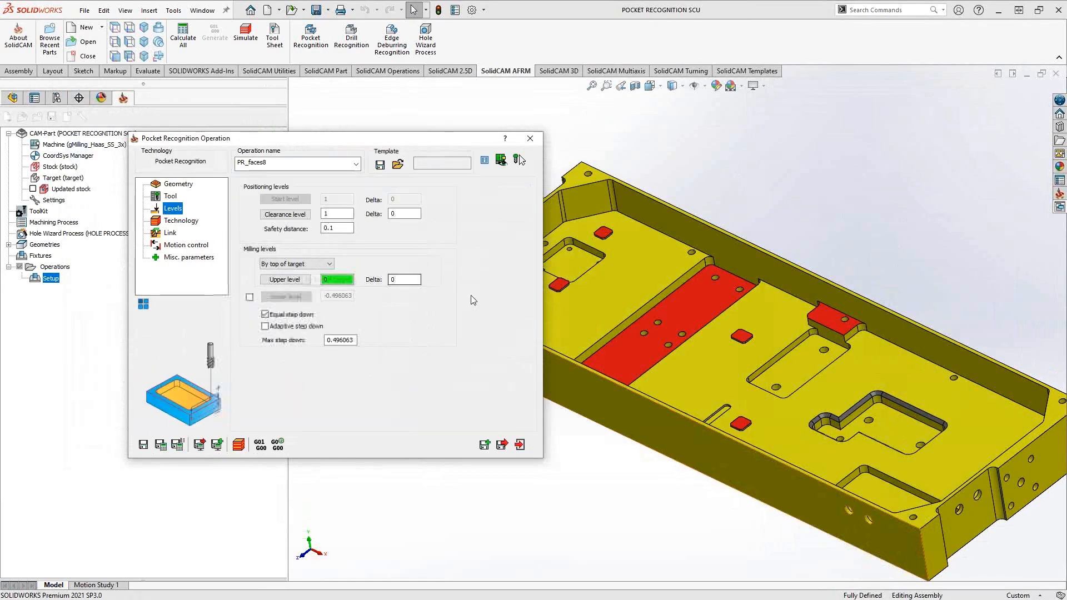
pyautogui.click(324, 265)
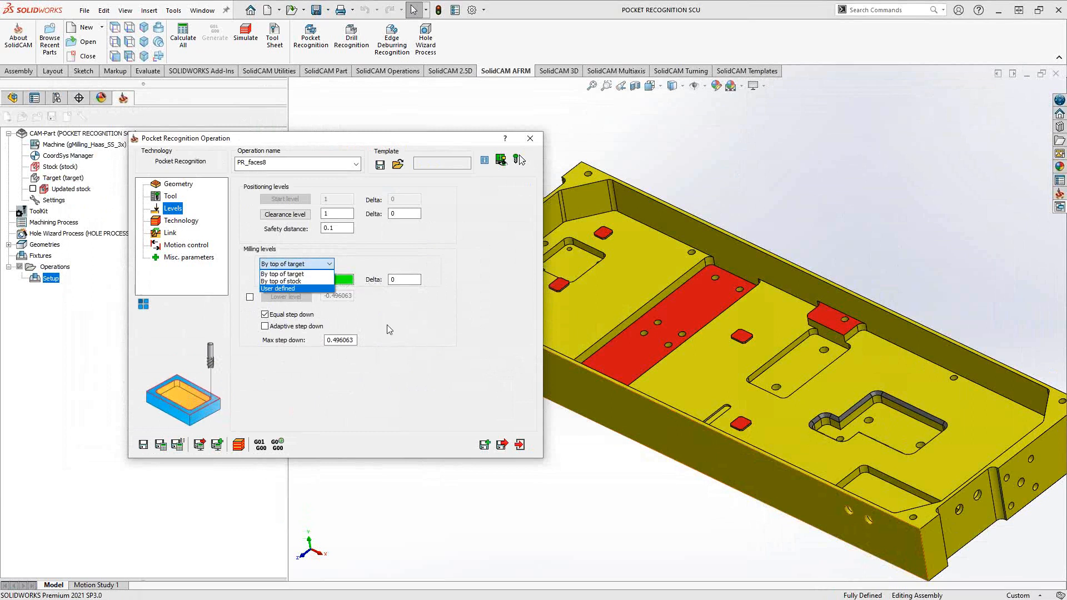
pyautogui.click(355, 315)
pyautogui.click(296, 279)
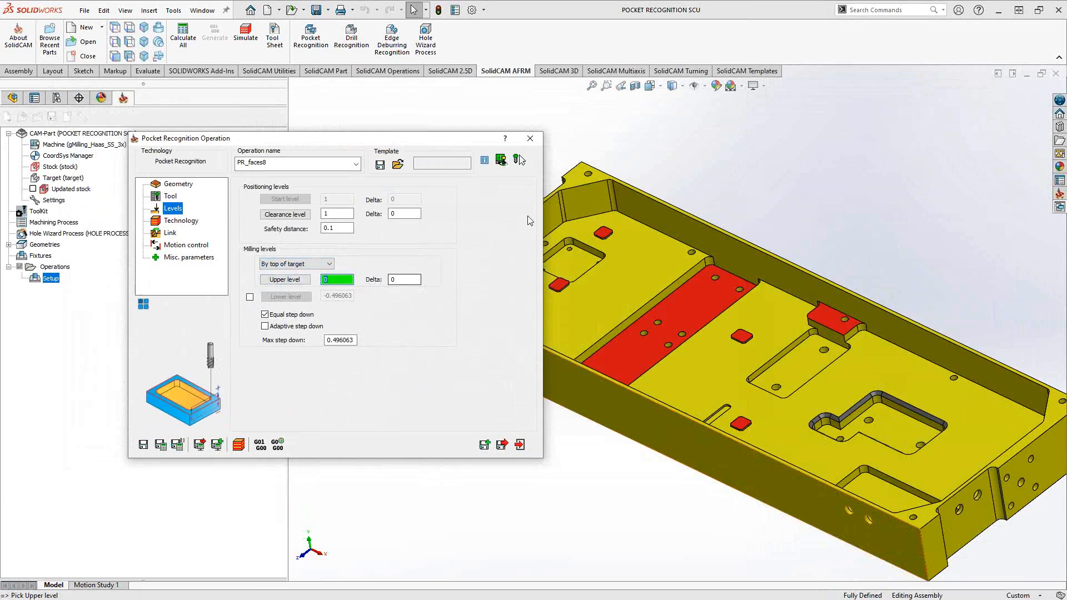
pyautogui.click(575, 177)
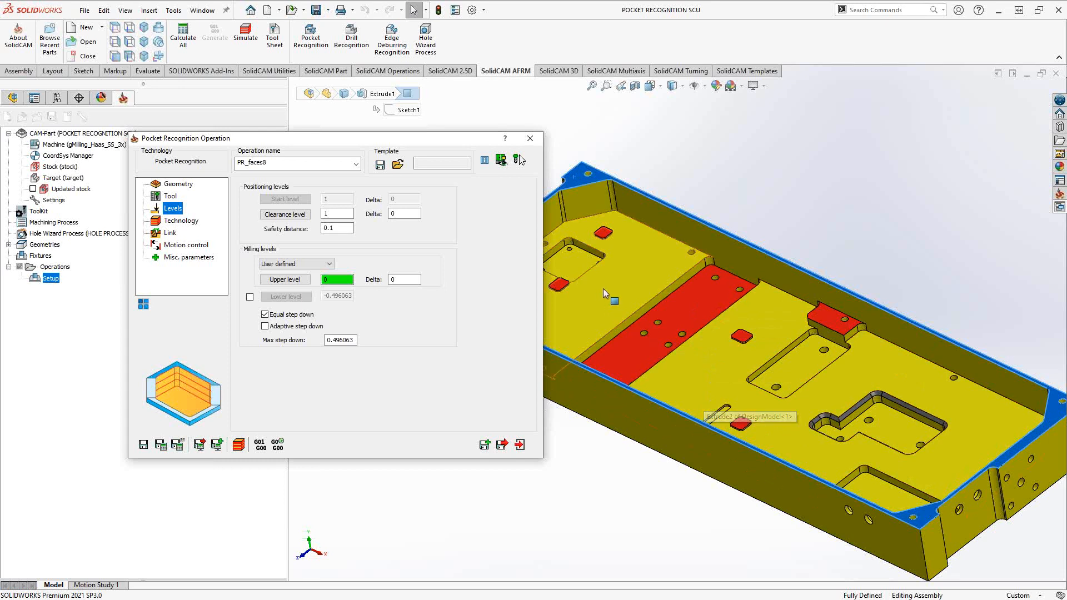
# Step: Set the lower level from the large floor face near the origin, with adaptive step down and a max step down of 0.25
pyautogui.click(250, 297)
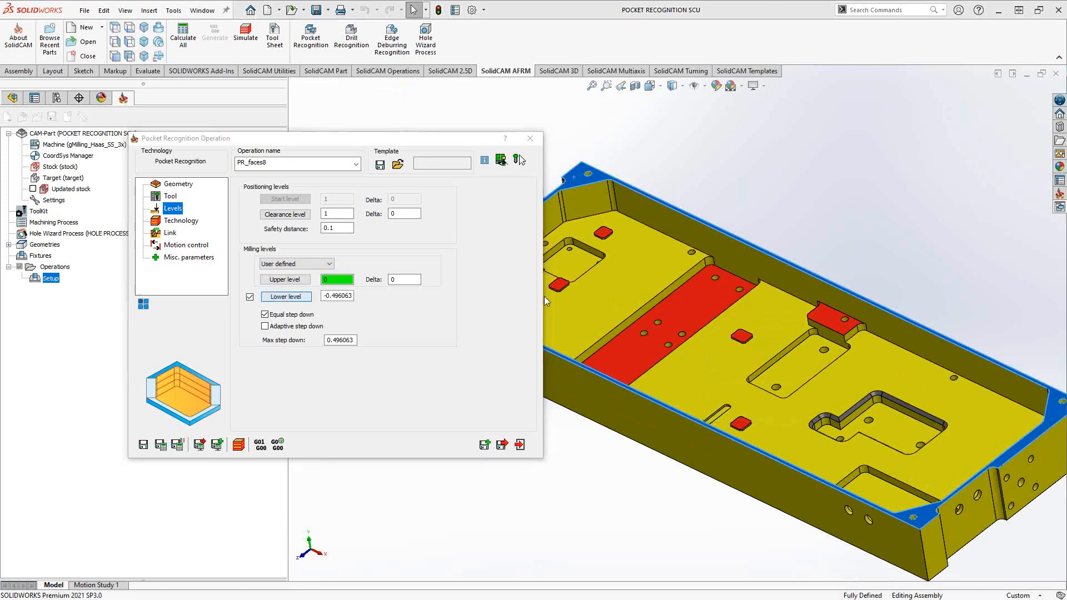
pyautogui.click(604, 299)
pyautogui.click(8, 129)
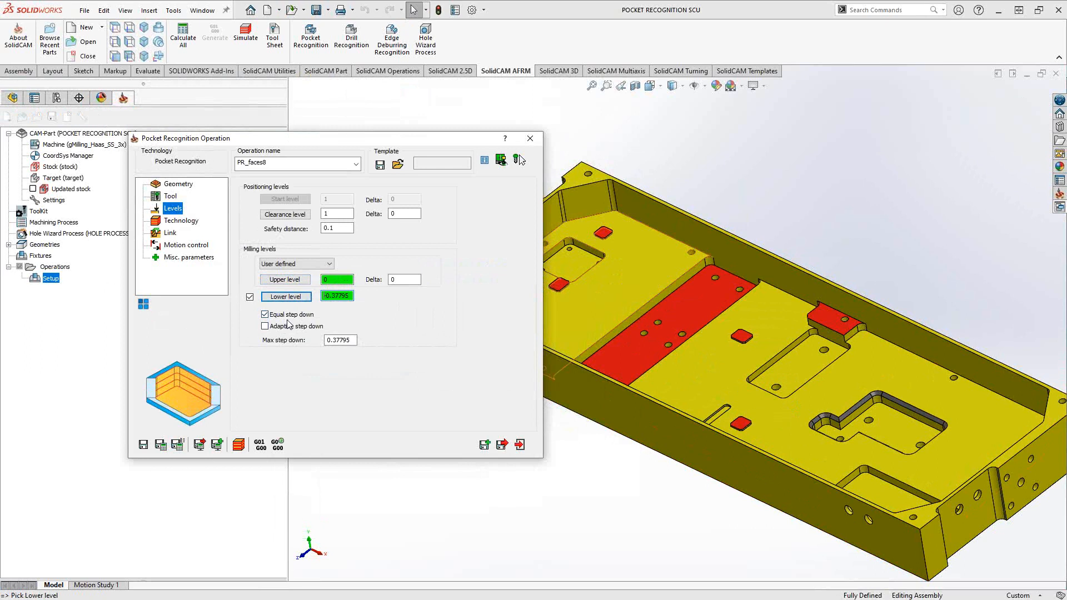
pyautogui.doubleClick(340, 340)
pyautogui.write('.25')
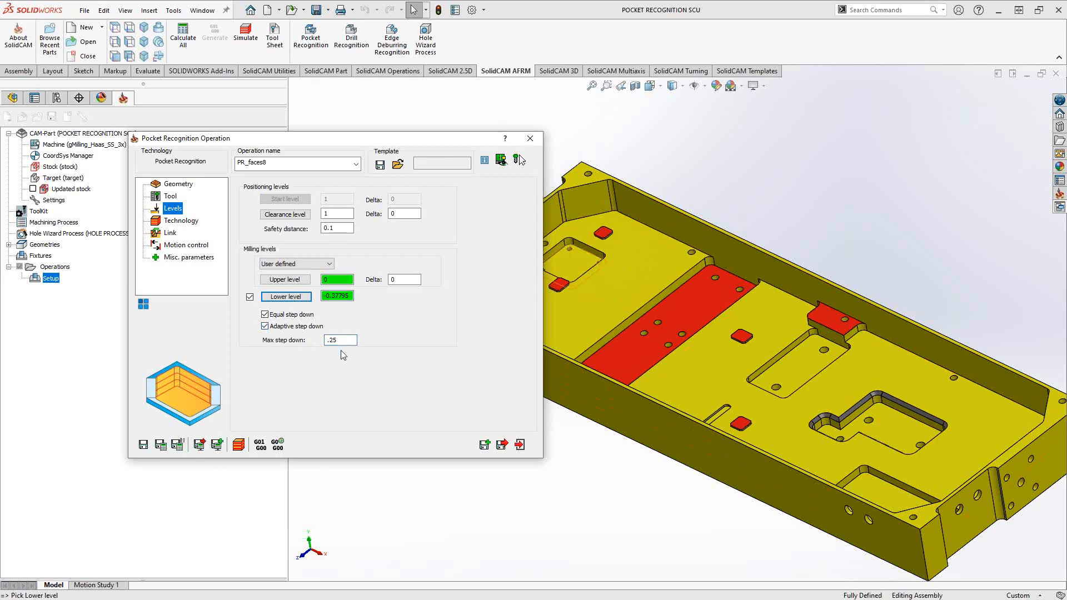
# Step: Review the operation's technology settings, including the Contour strategy and the open pocket options
pyautogui.click(171, 221)
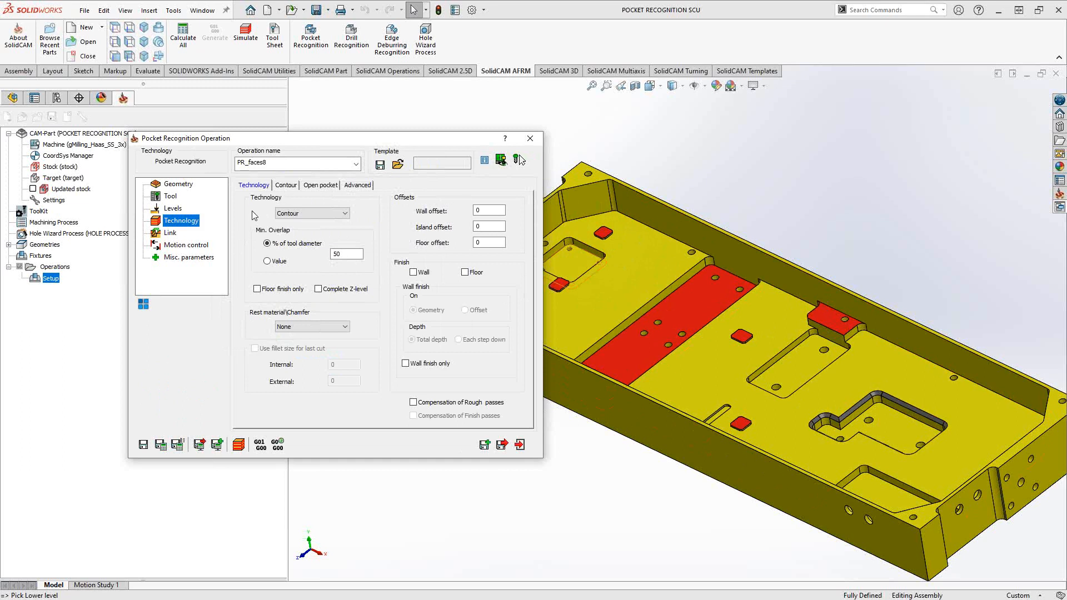
pyautogui.moveTo(308, 230)
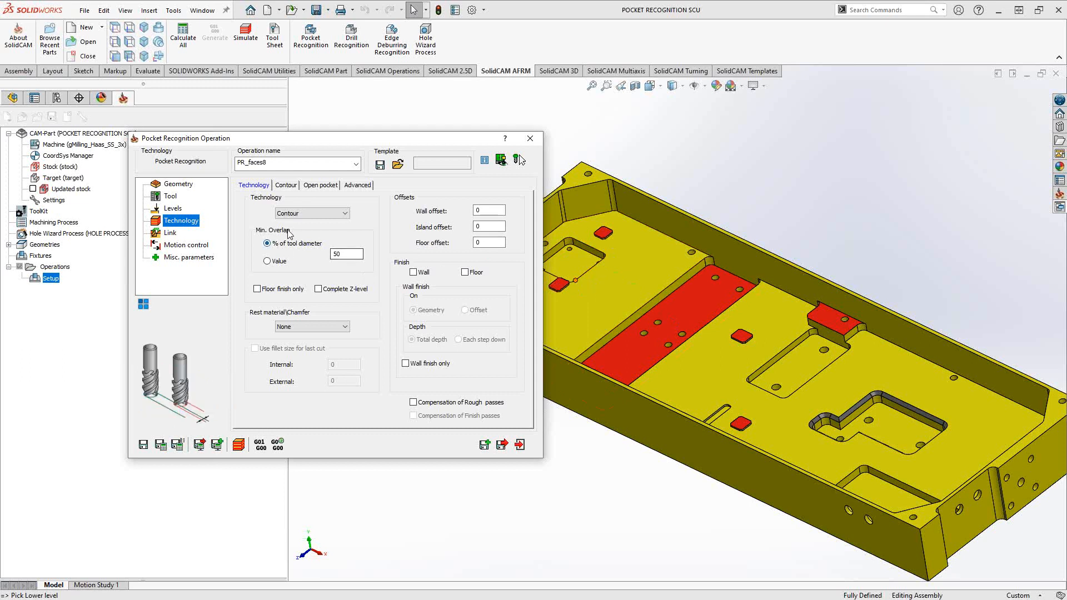
pyautogui.click(318, 215)
pyautogui.click(317, 217)
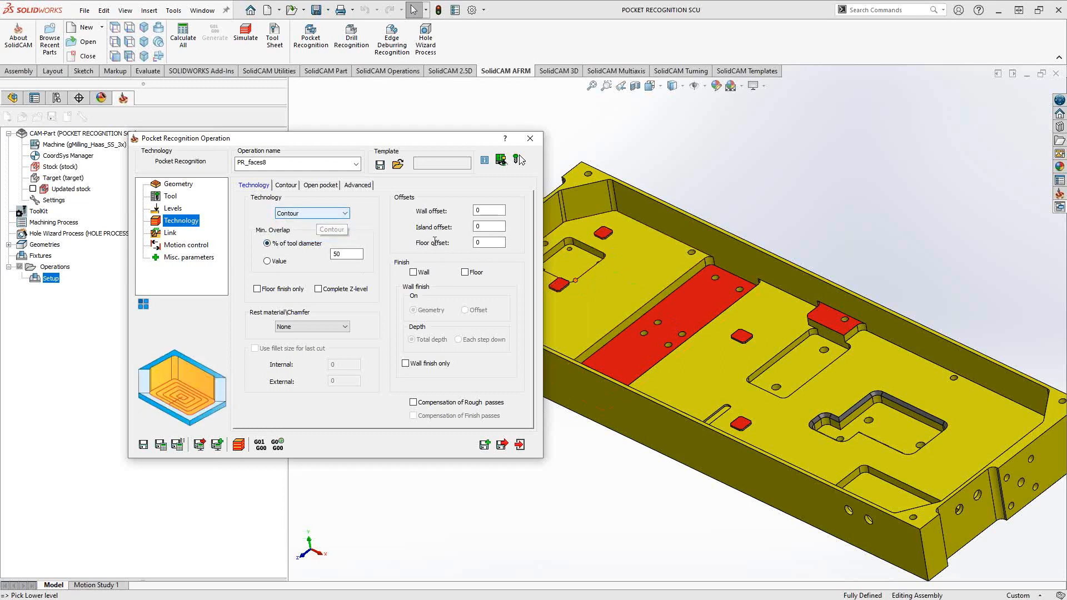
pyautogui.click(287, 186)
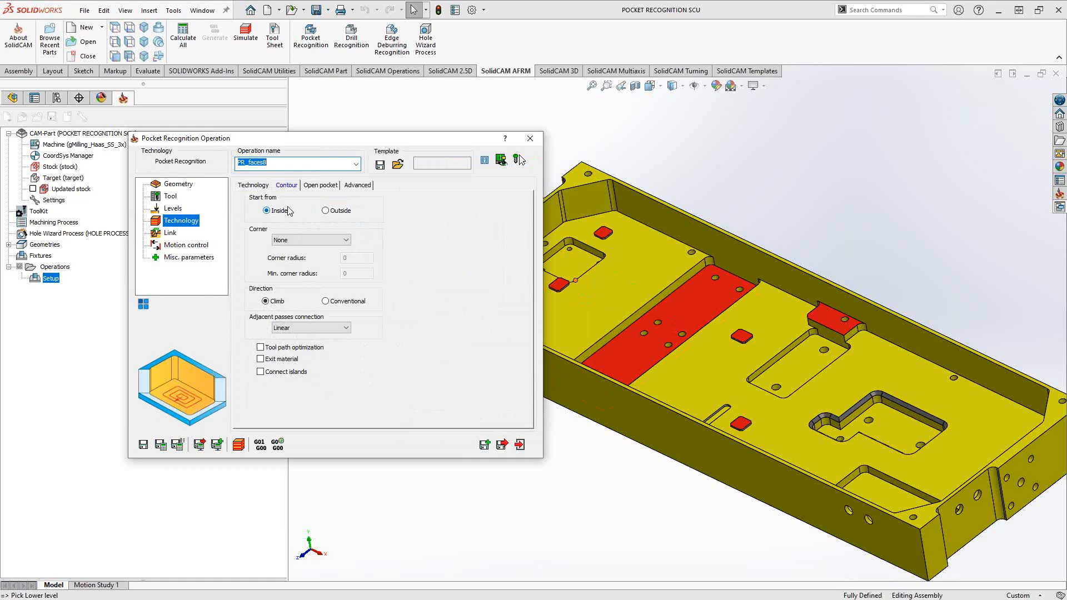
pyautogui.click(320, 185)
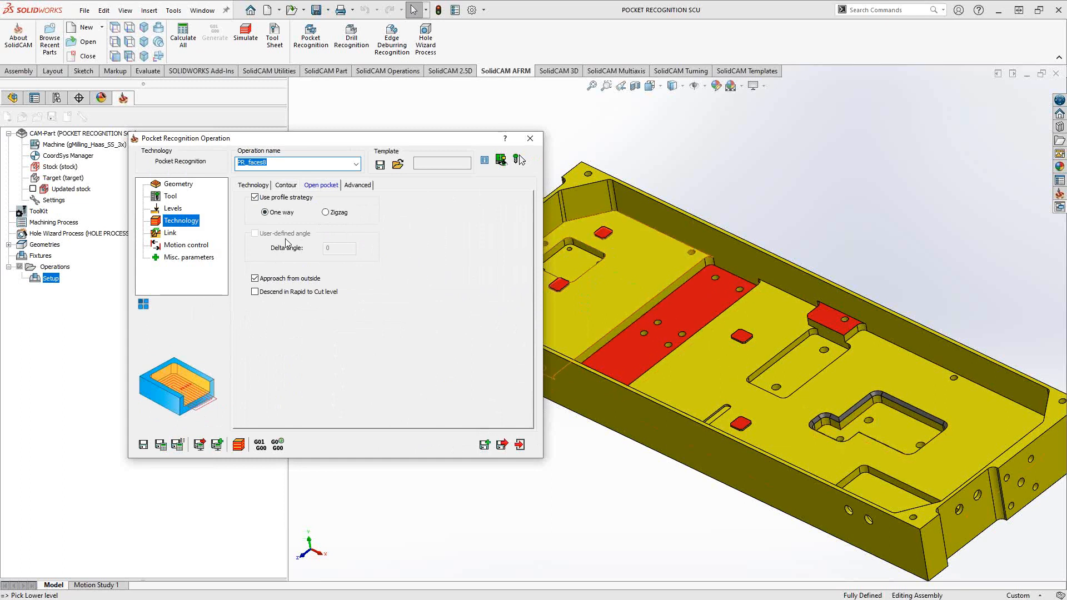
# Step: Set the ramping to None, save and calculate the operation, and view its toolpath on the part
pyautogui.click(167, 234)
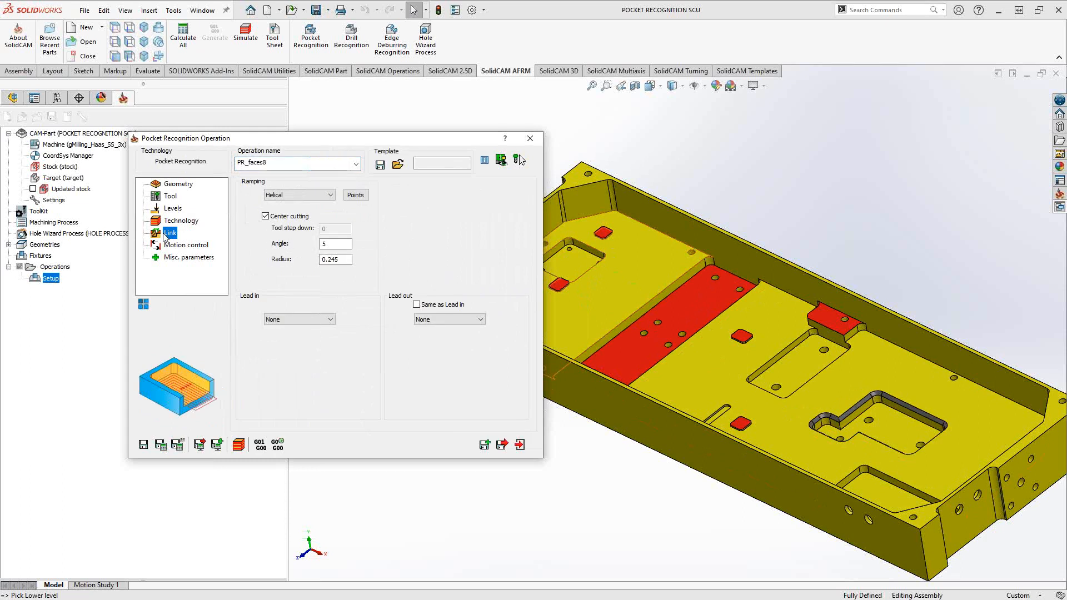
pyautogui.click(322, 196)
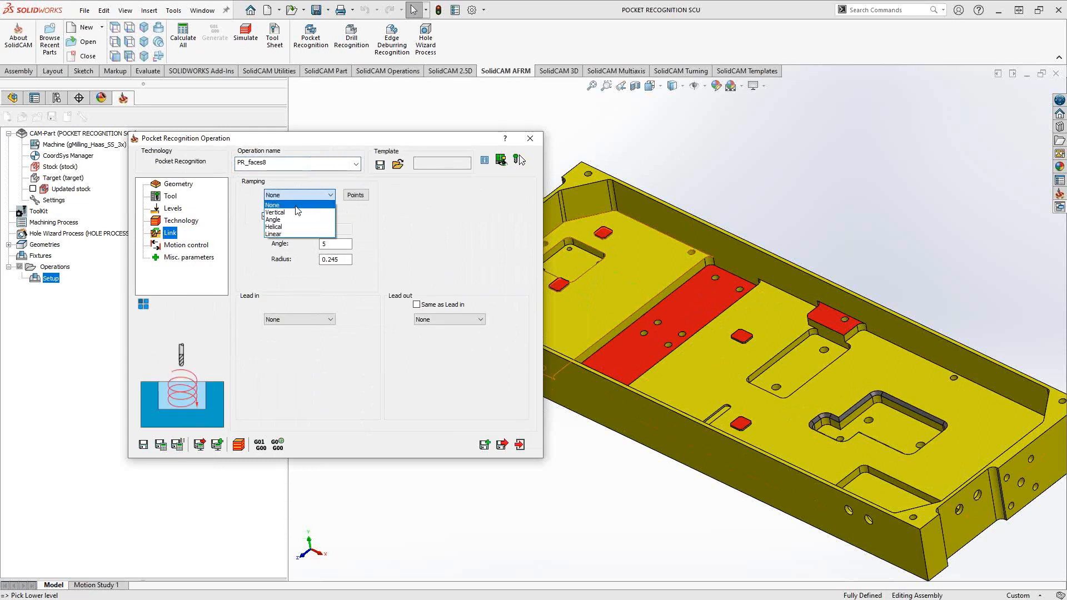
pyautogui.click(296, 206)
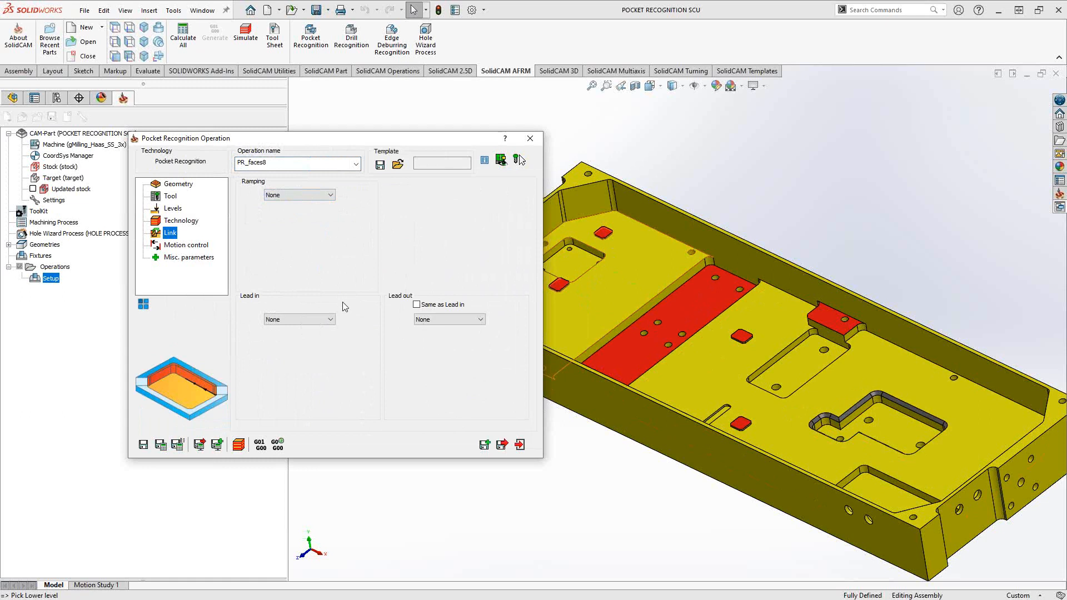
pyautogui.click(161, 449)
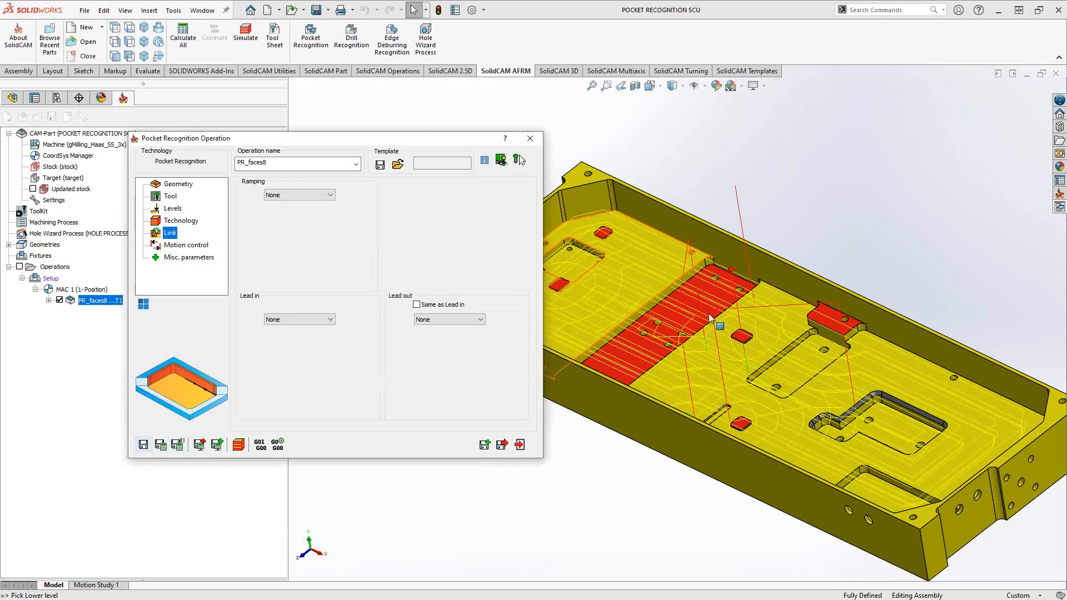
pyautogui.click(790, 331)
pyautogui.moveTo(789, 329); pyautogui.dragTo(796, 397, button='middle')
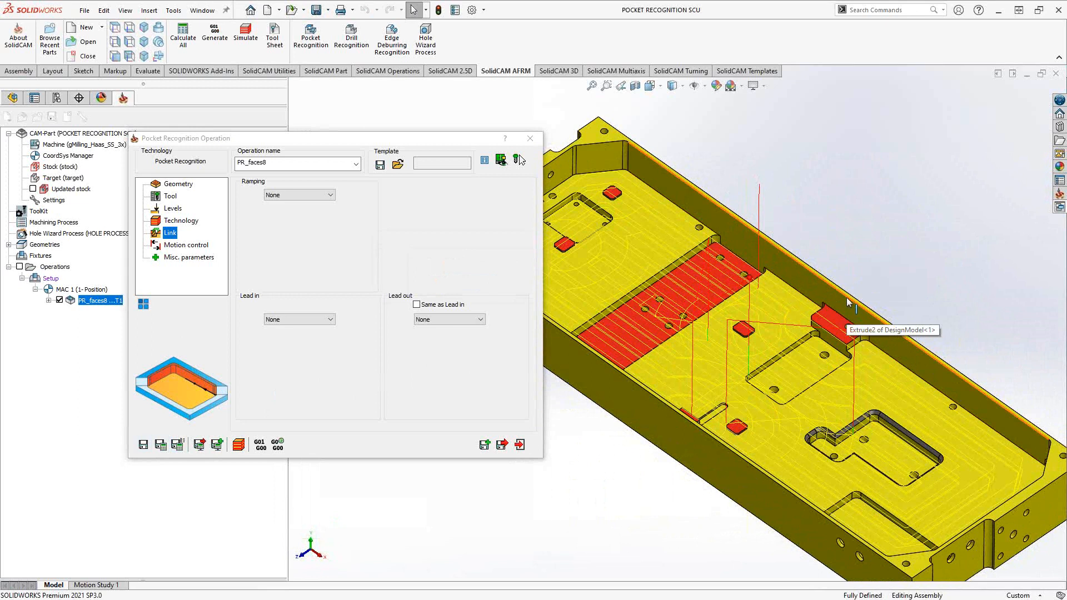
# Step: Simulate the pocket operation in SolidVerify at maximum speed, examine the machined stock from an angled view, and exit the simulation
pyautogui.moveTo(822, 373); pyautogui.dragTo(791, 367, button='middle')
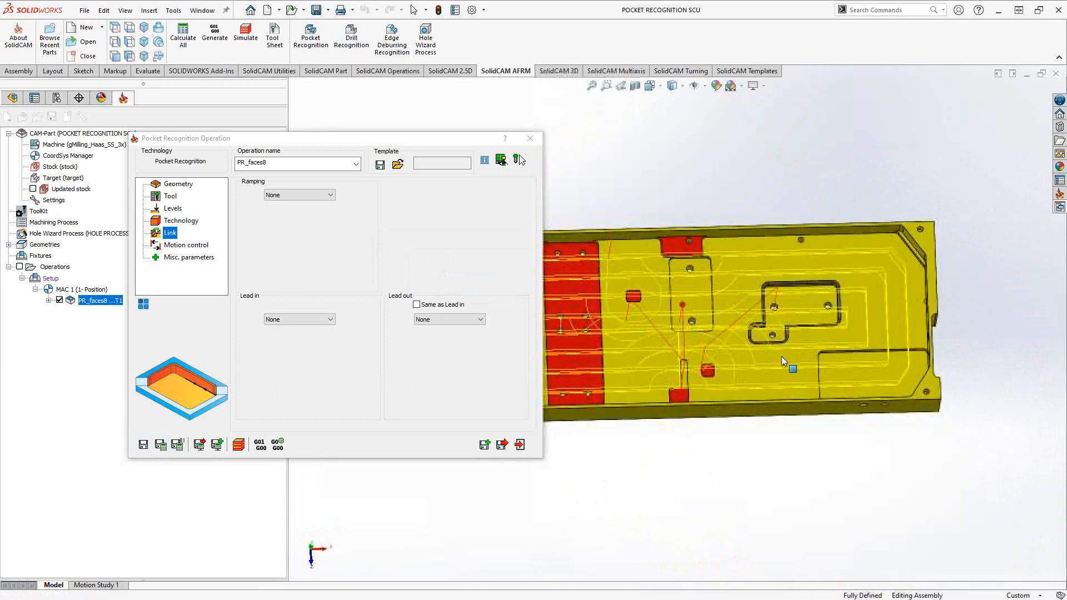
pyautogui.click(237, 448)
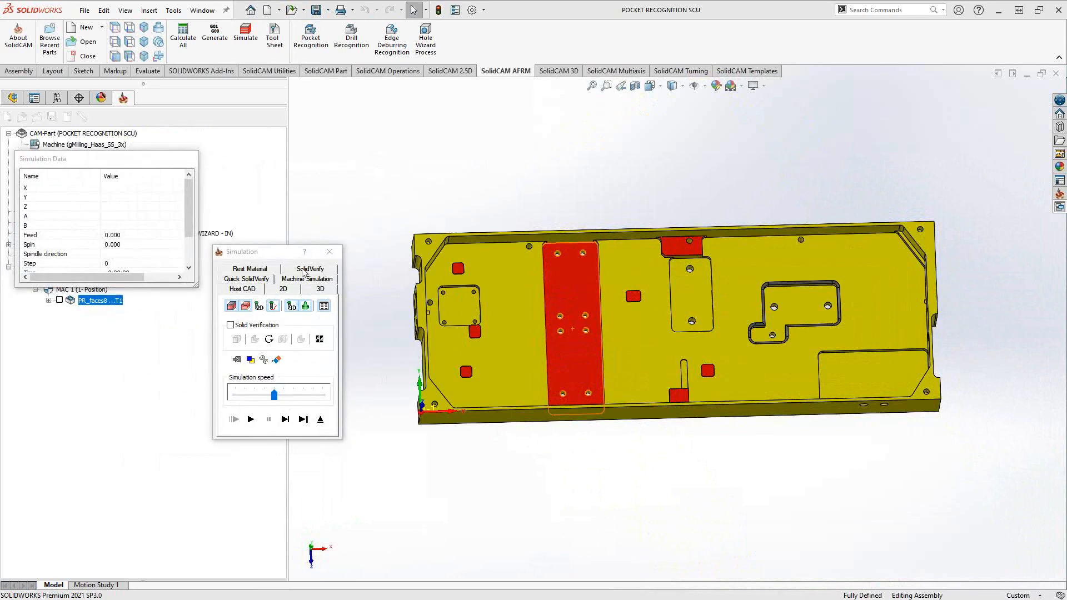
pyautogui.click(302, 270)
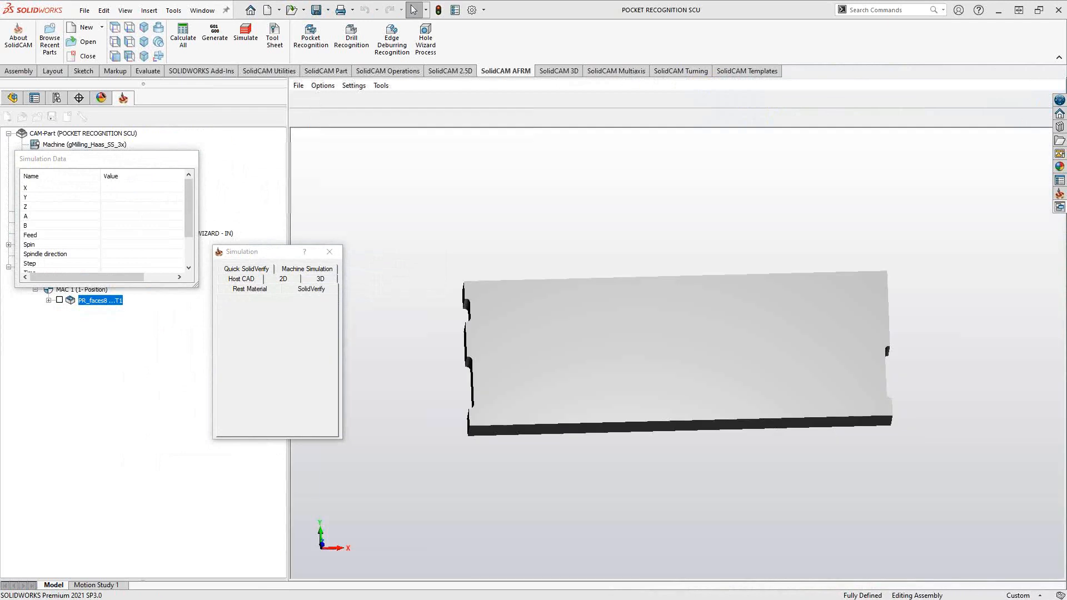
pyautogui.moveTo(480, 383); pyautogui.dragTo(479, 356)
pyautogui.click(251, 419)
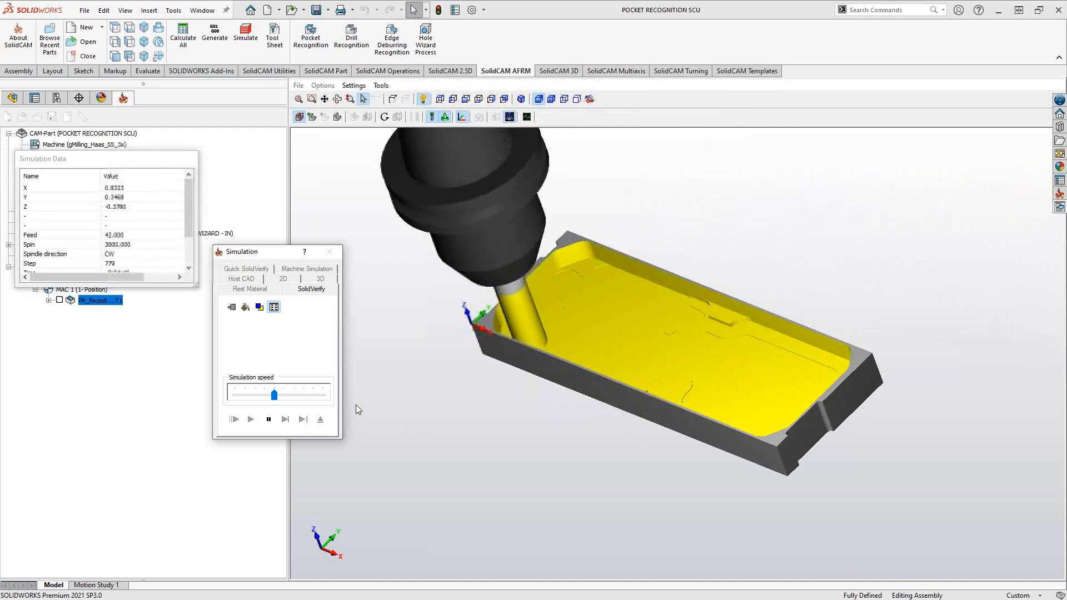
pyautogui.moveTo(274, 395); pyautogui.dragTo(323, 396)
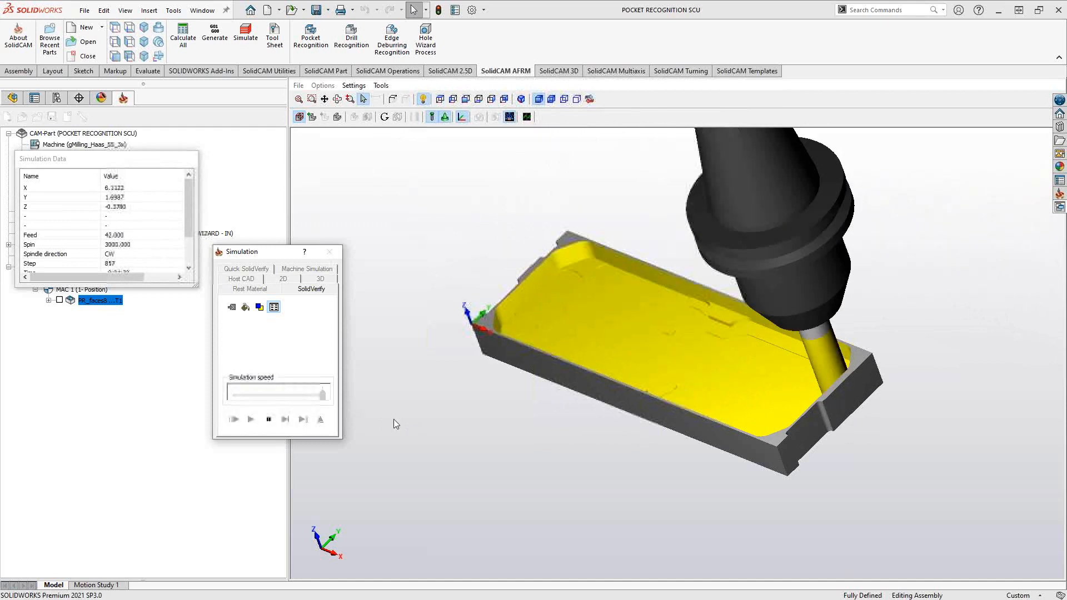
pyautogui.moveTo(536, 376)
pyautogui.mouseDown(button='middle')
pyautogui.moveTo(545, 378)
pyautogui.moveTo(542, 355)
pyautogui.mouseUp(button='middle')
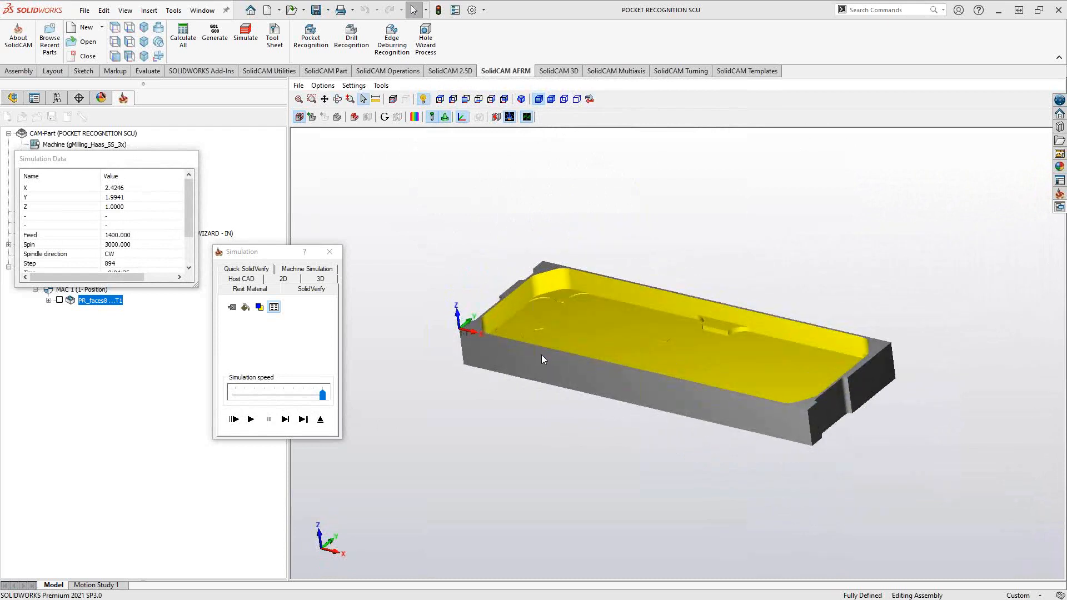
pyautogui.click(321, 420)
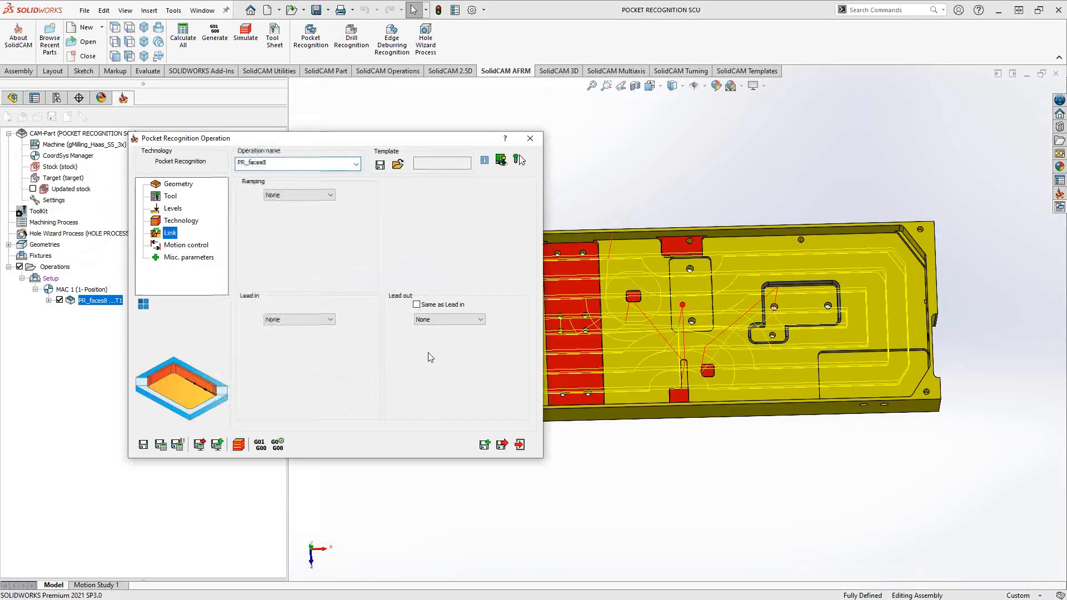
# Step: Save and copy the pocket operation, and assign tool 2, the 0.25 in roughing end mill, to the copy
pyautogui.click(485, 444)
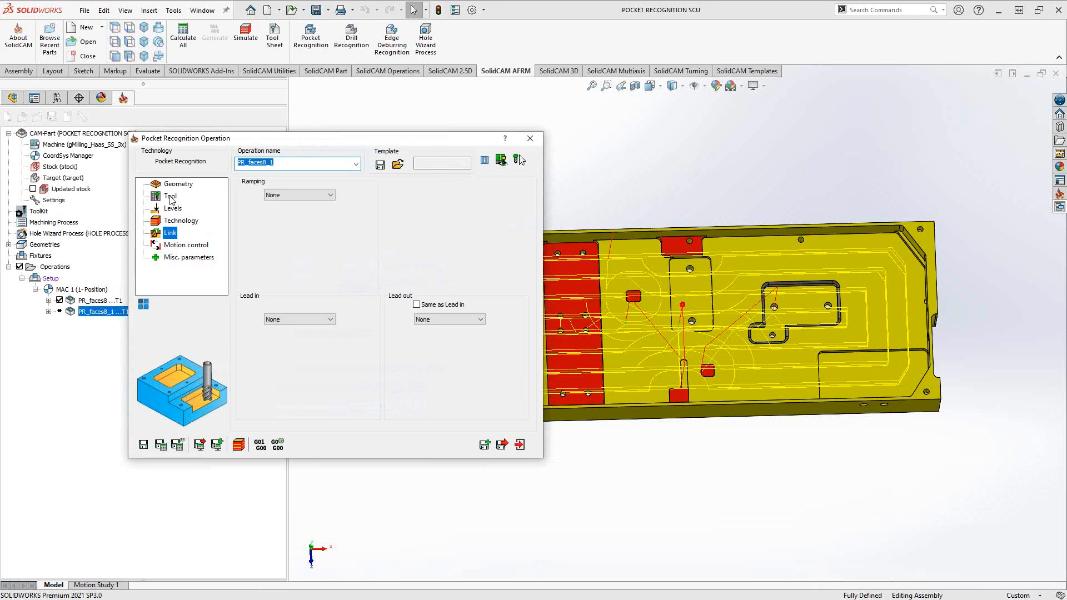
pyautogui.click(175, 199)
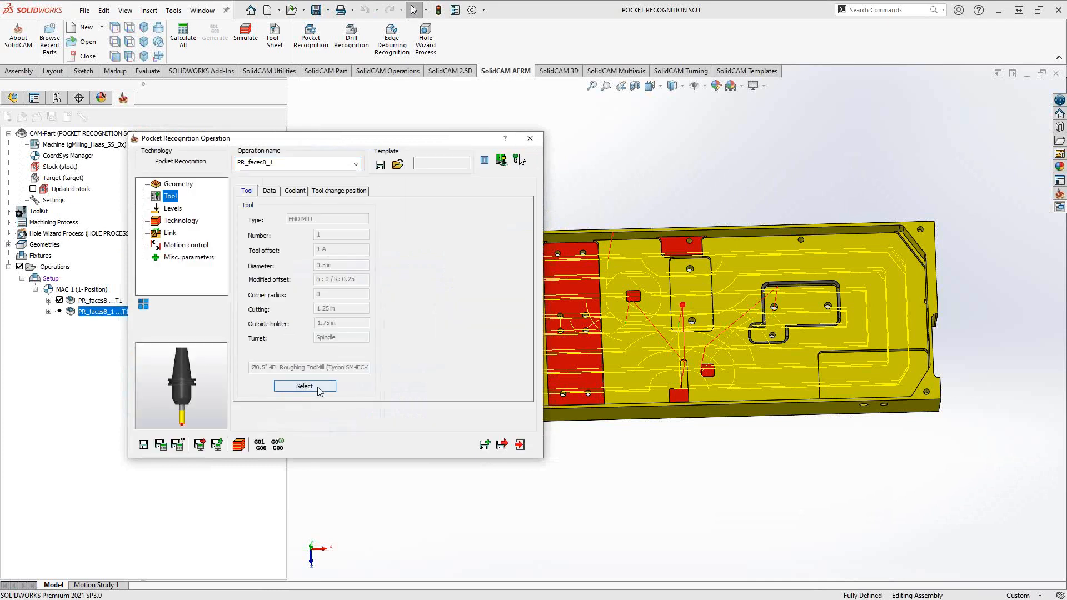
pyautogui.click(320, 388)
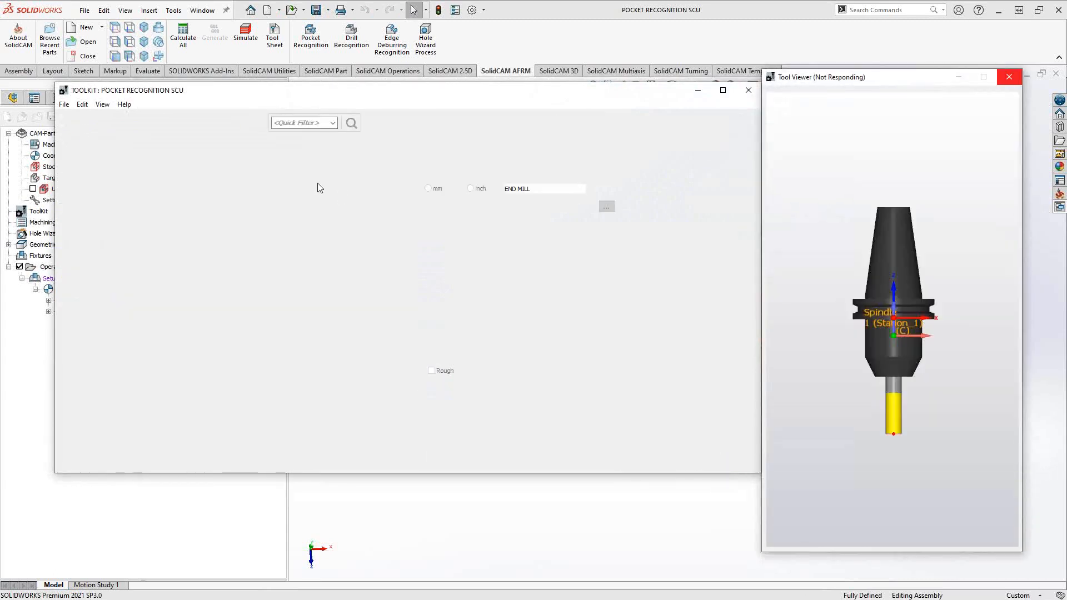
pyautogui.click(319, 185)
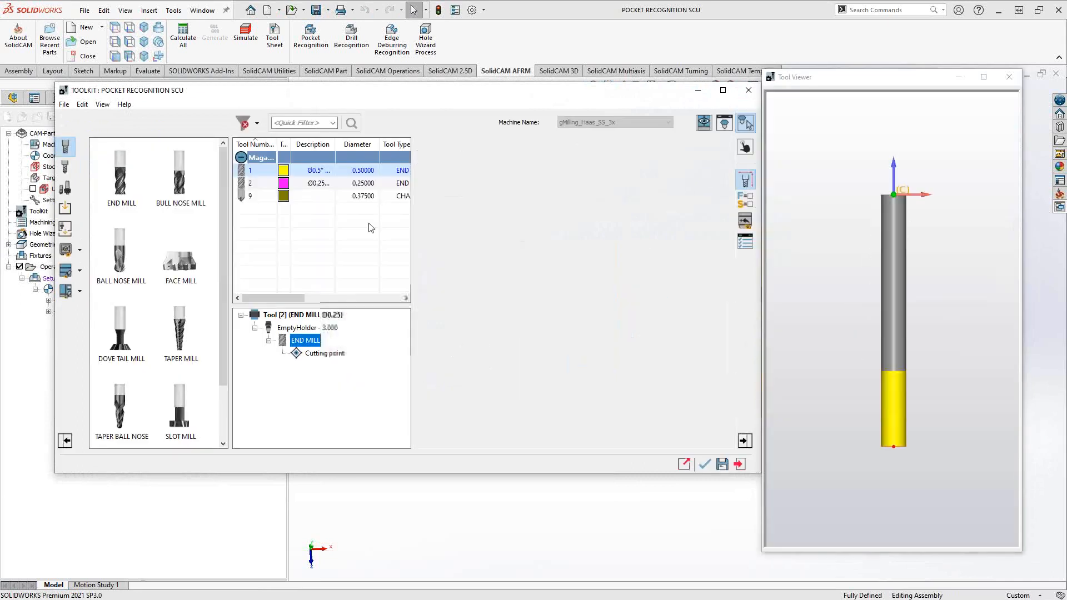
pyautogui.click(703, 466)
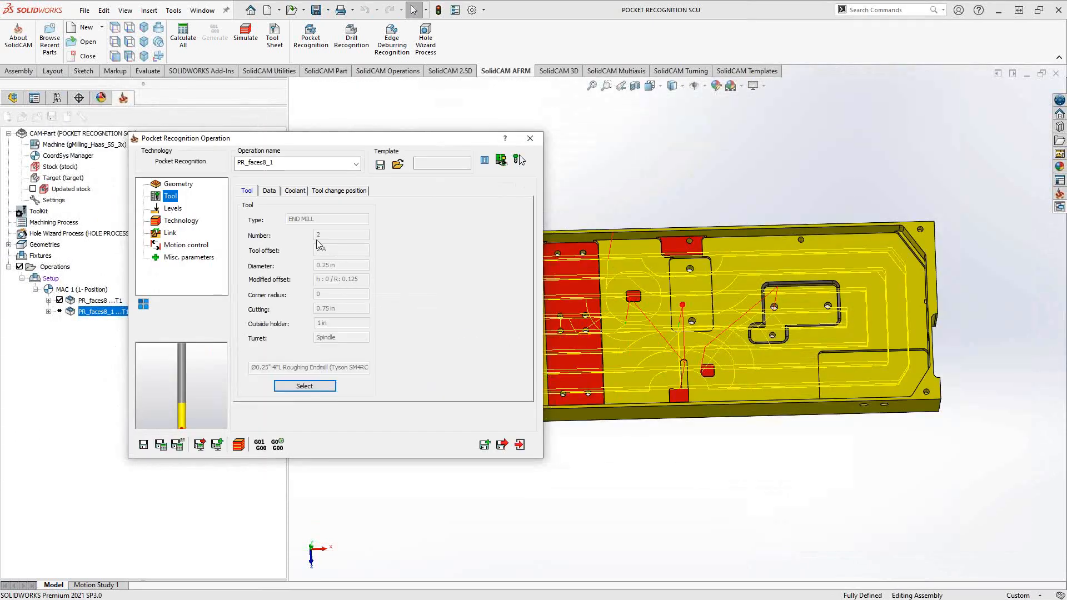
# Step: Set the copied operation's rest material option to Rest with separate areas and a previous tool diameter of 0.5
pyautogui.click(173, 208)
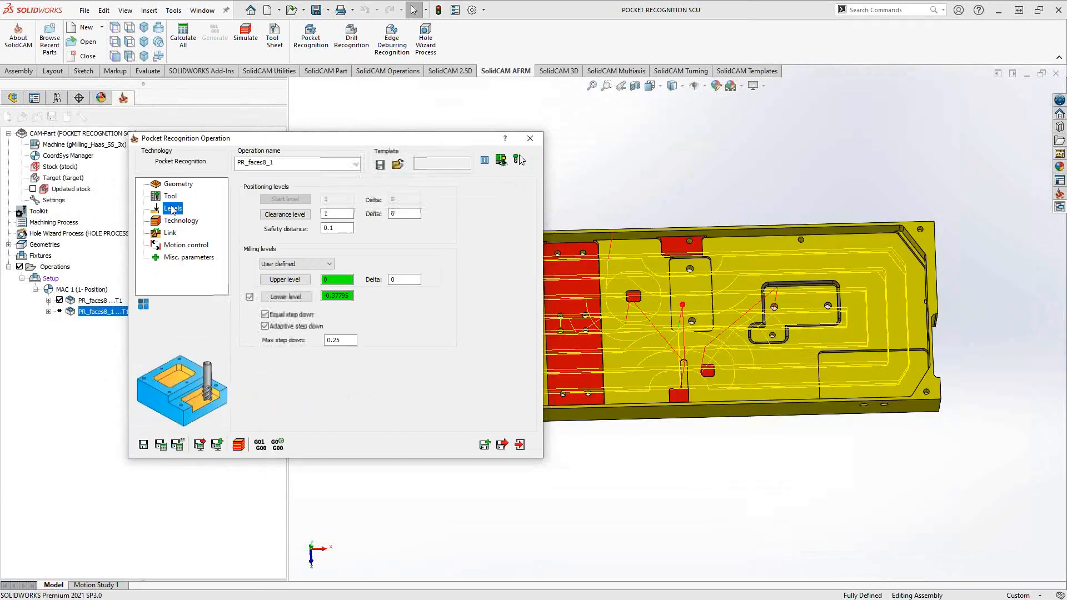
pyautogui.click(180, 222)
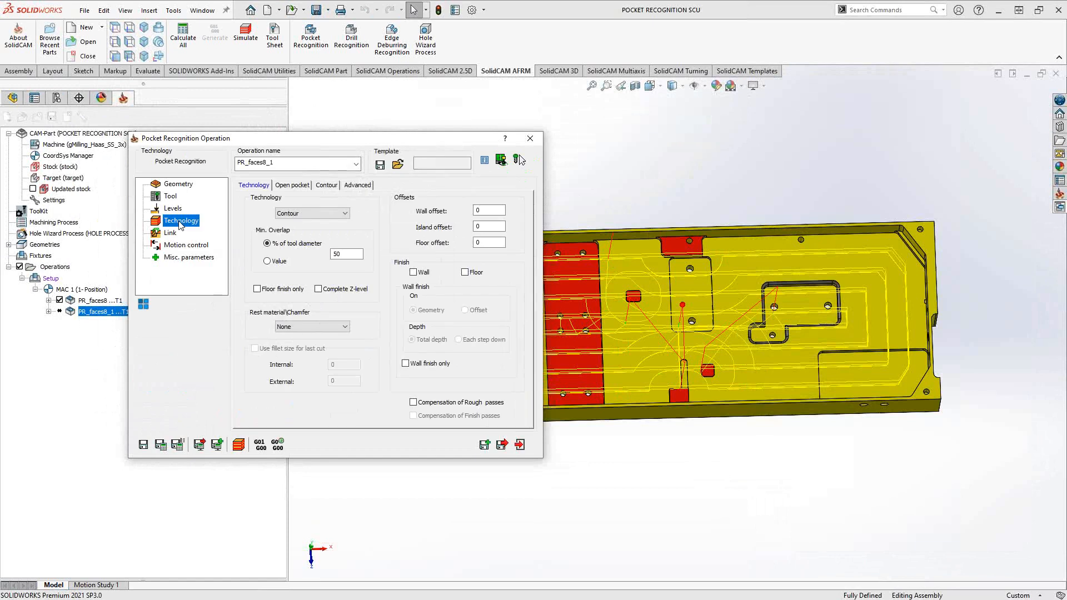
pyautogui.click(296, 328)
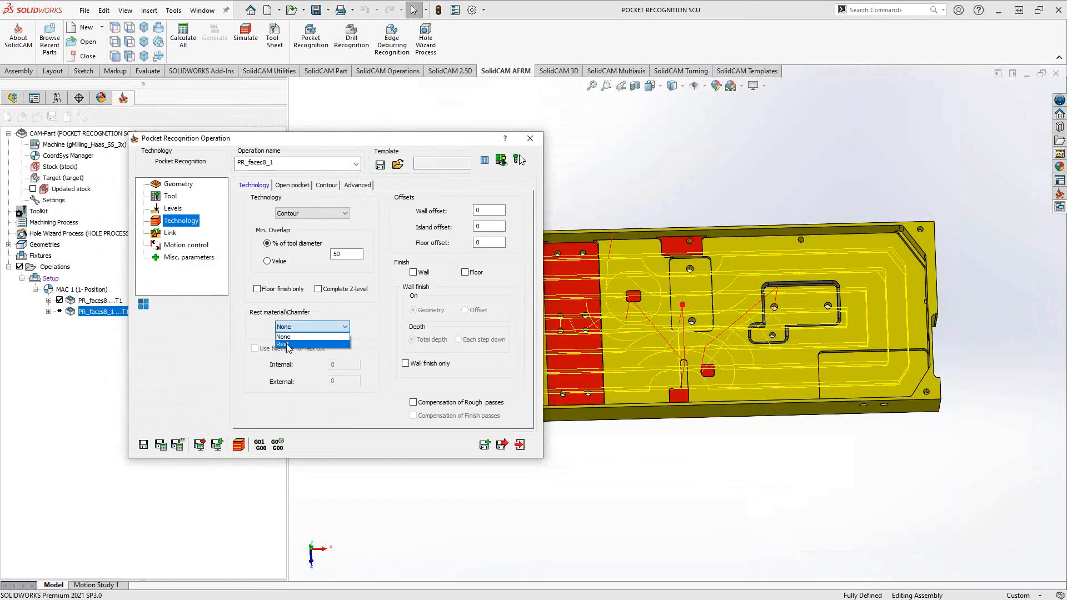
pyautogui.click(285, 344)
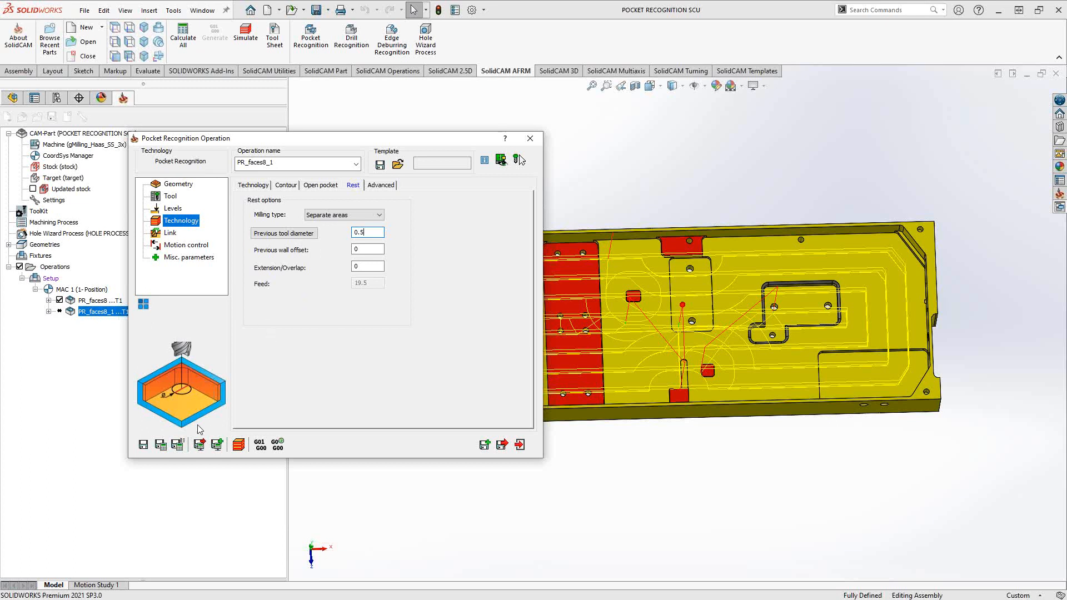
# Step: Save and calculate the rest machining operation, and inspect its toolpath in the pocket corners from several angles
pyautogui.click(161, 445)
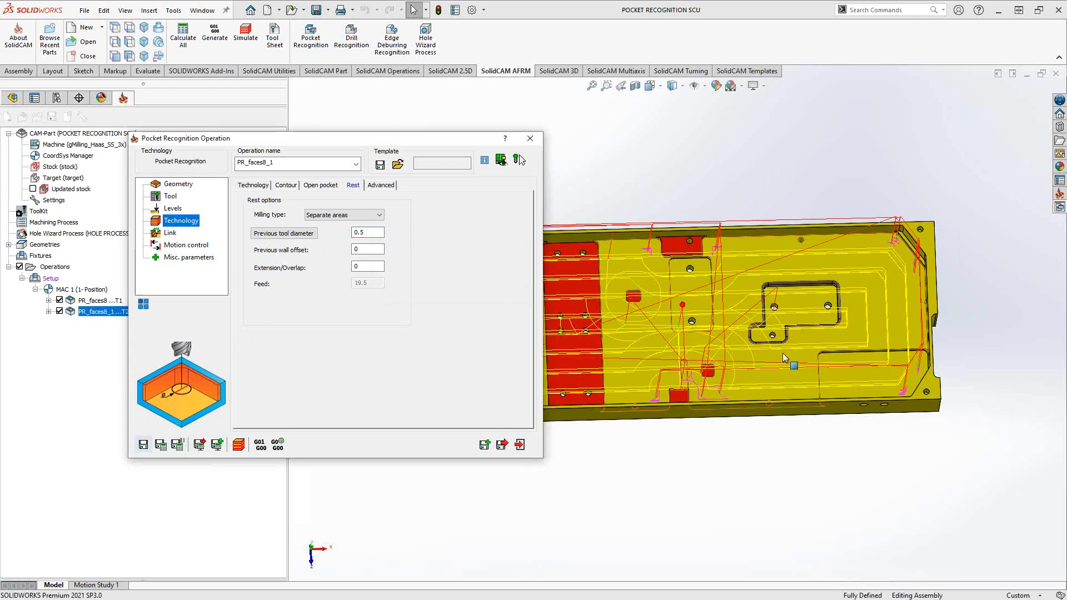
pyautogui.moveTo(775, 336); pyautogui.dragTo(846, 237, button='middle')
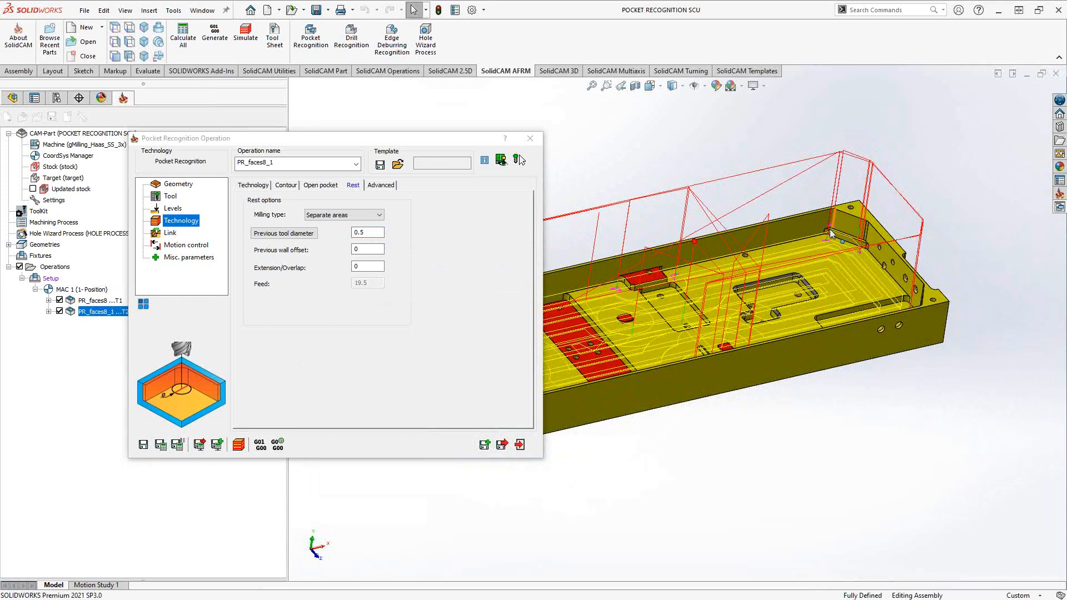
pyautogui.moveTo(777, 293); pyautogui.dragTo(668, 382, button='middle')
pyautogui.moveTo(635, 305); pyautogui.dragTo(643, 275, button='middle')
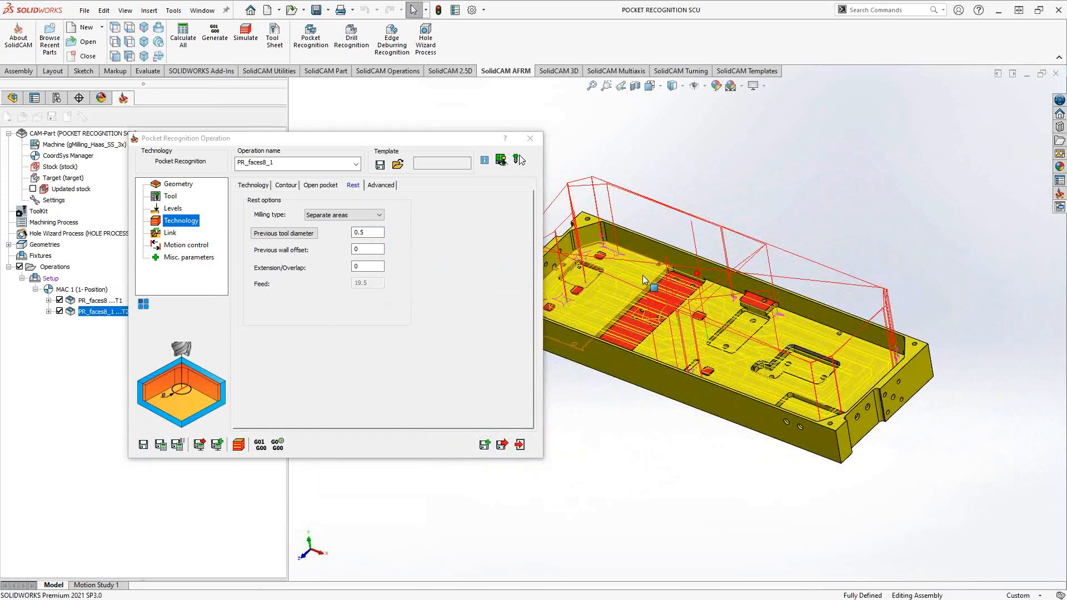